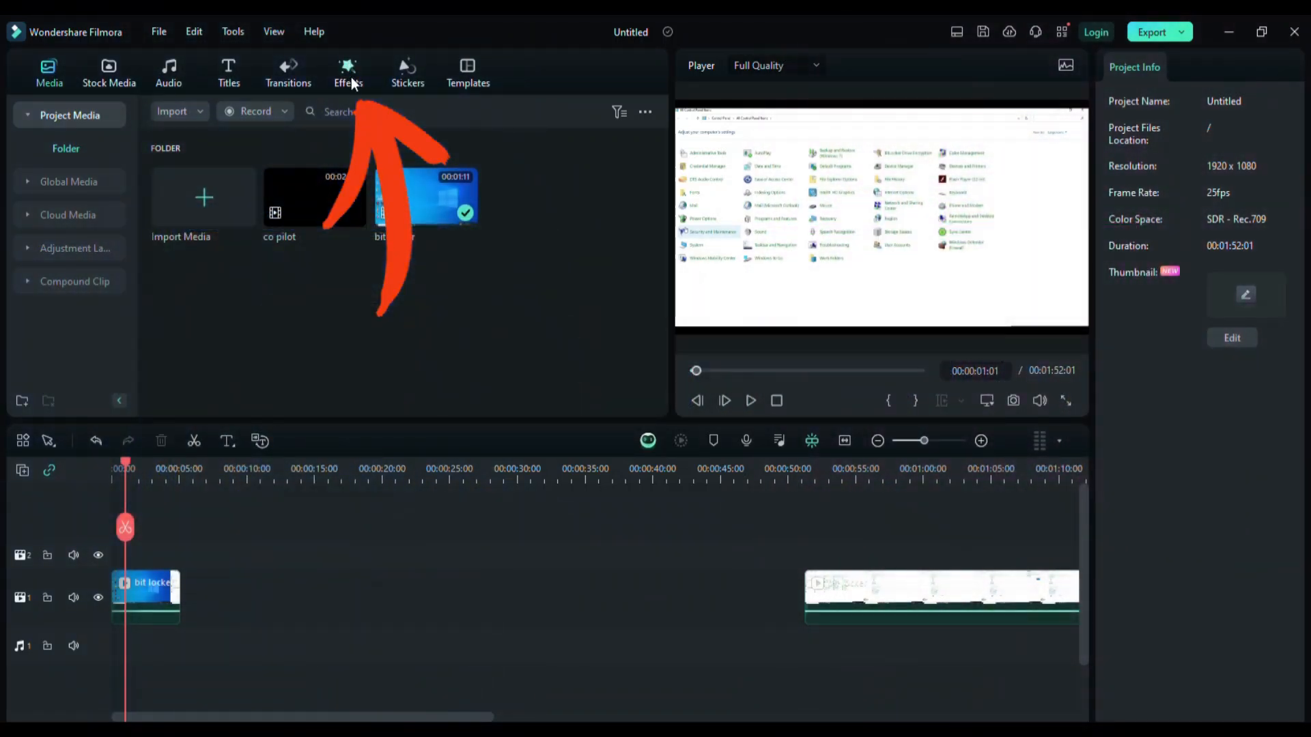
- Show the Blur category of the video effects
left_click(347, 74)
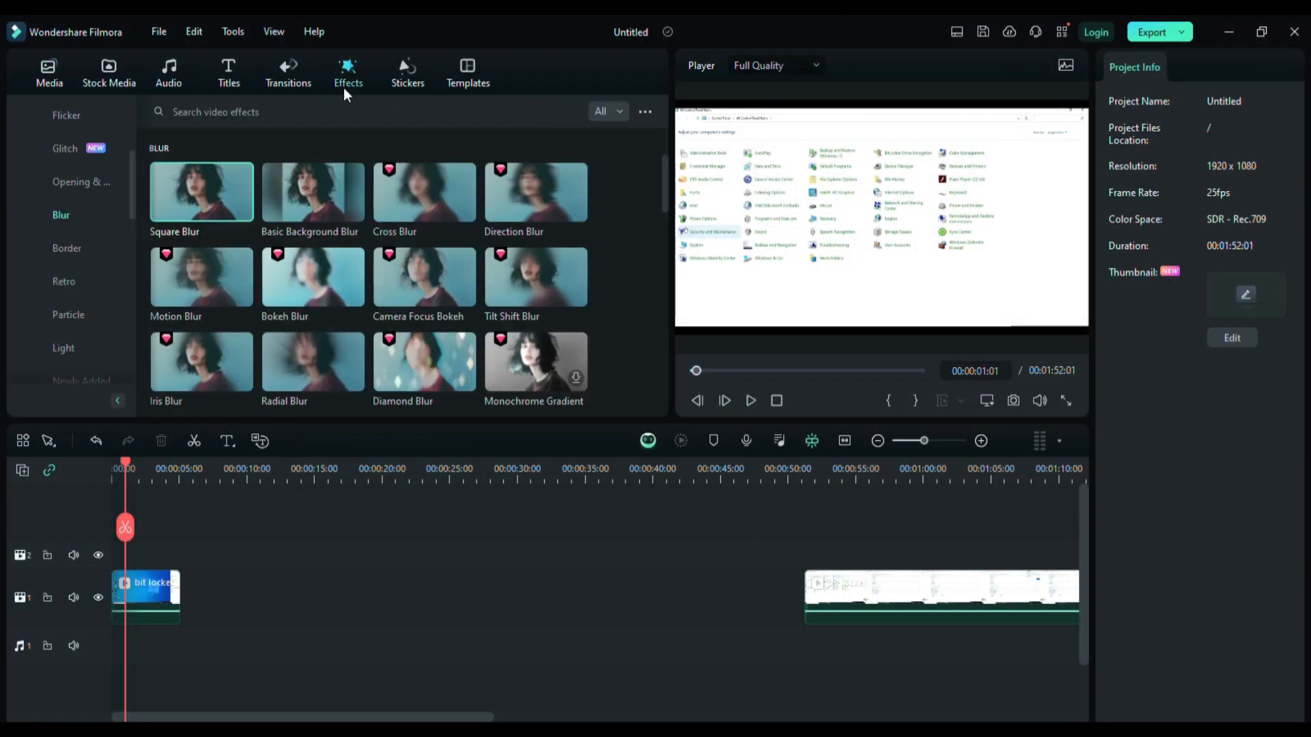
scroll(130, 190, "up", 3)
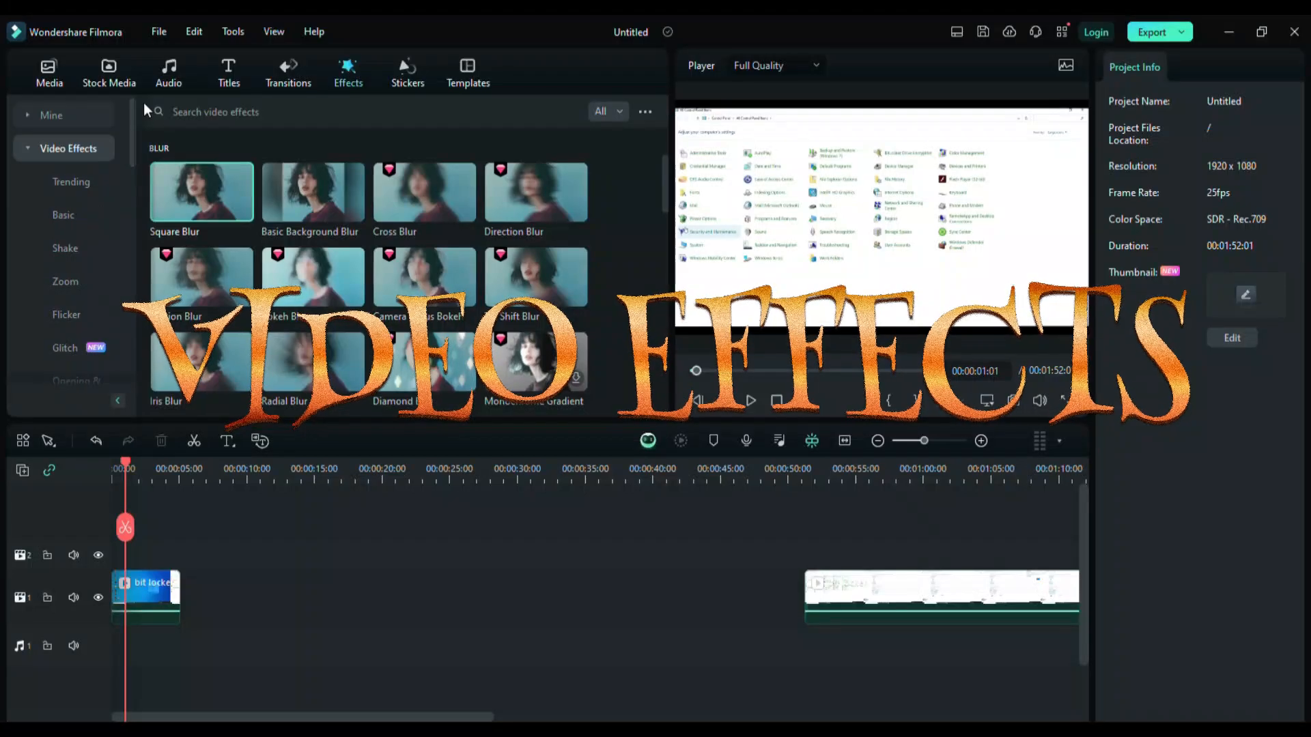
left_click(28, 149)
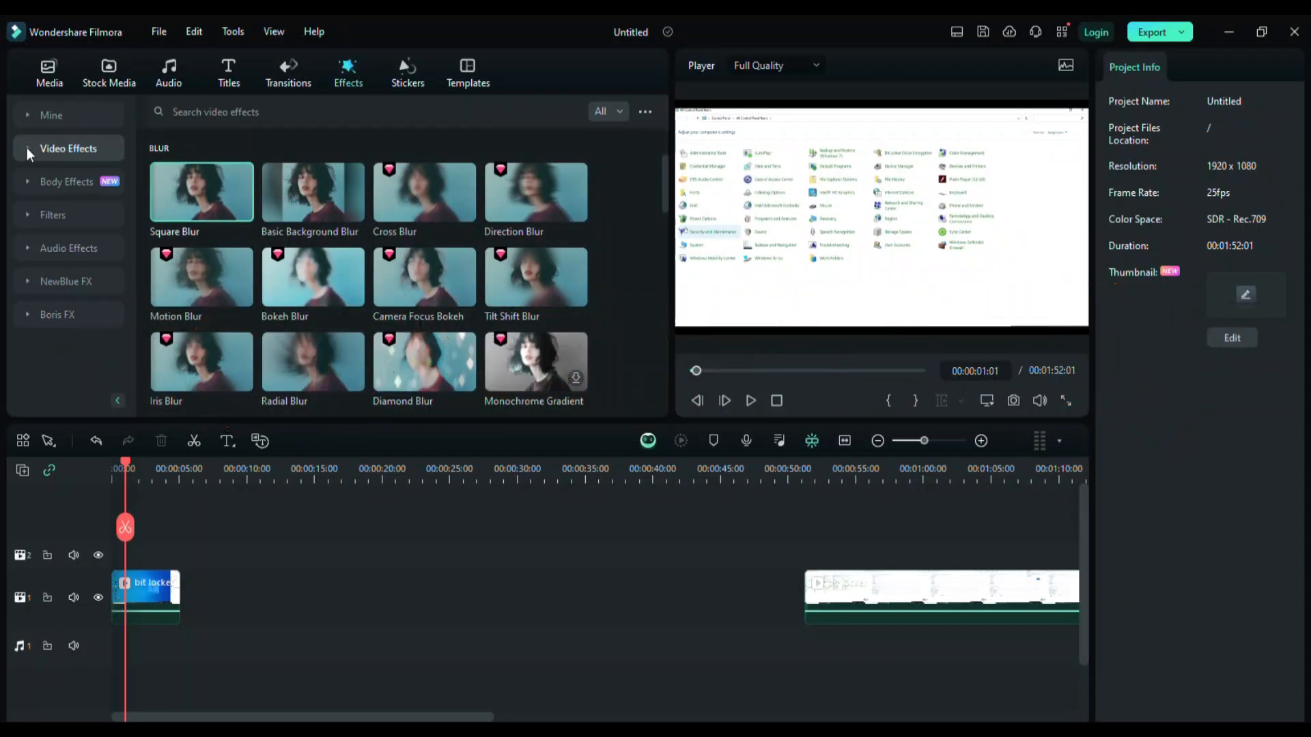
left_click(27, 147)
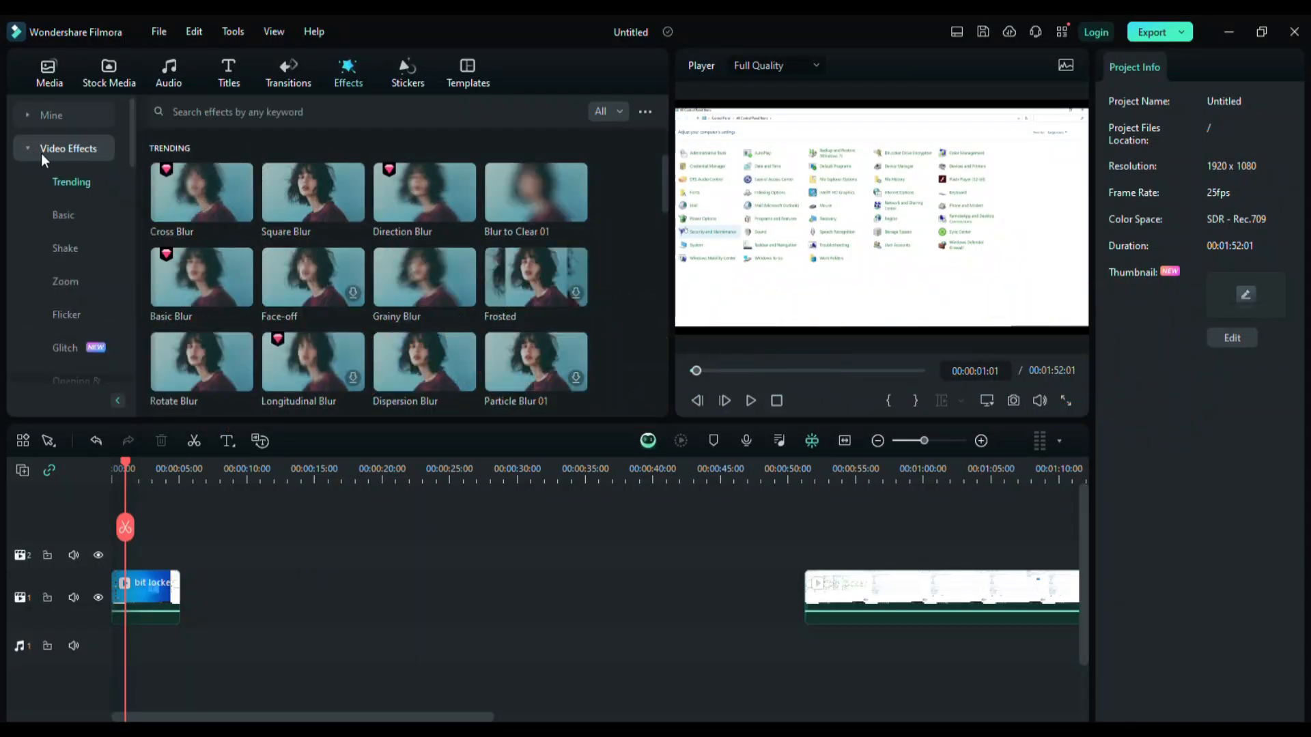
left_click_drag(133, 128, 129, 166)
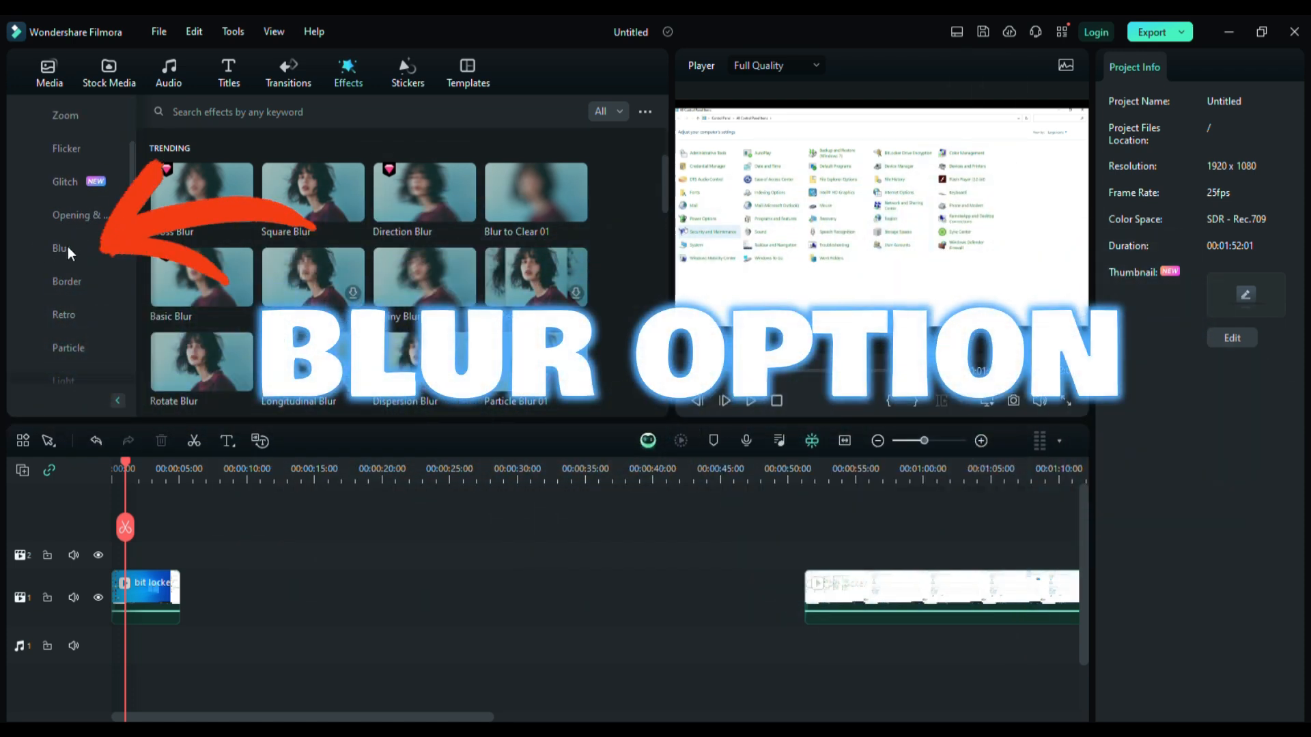
left_click(62, 248)
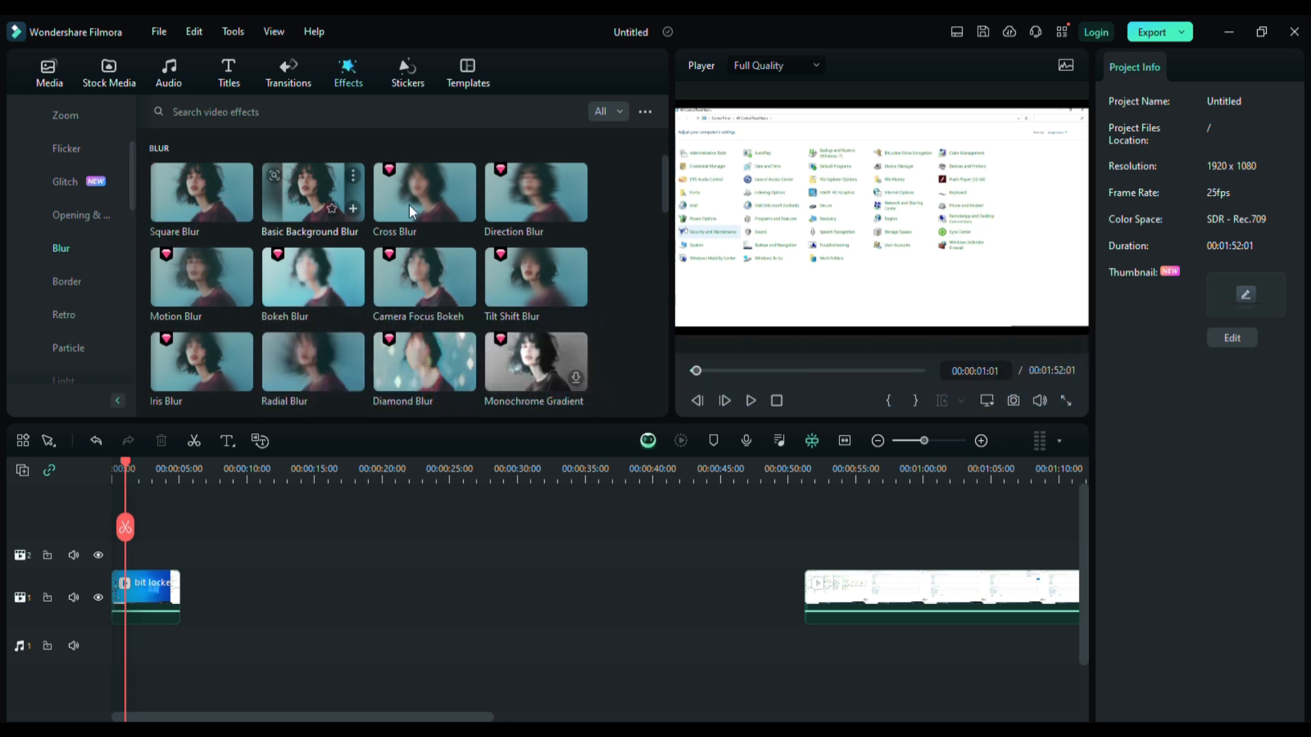
- Place the Square Blur effect on video track 2 directly above the first bit locker clip
mouse_move(665, 169)
left_mouse_down()
mouse_move(656, 278)
mouse_move(657, 136)
left_mouse_up()
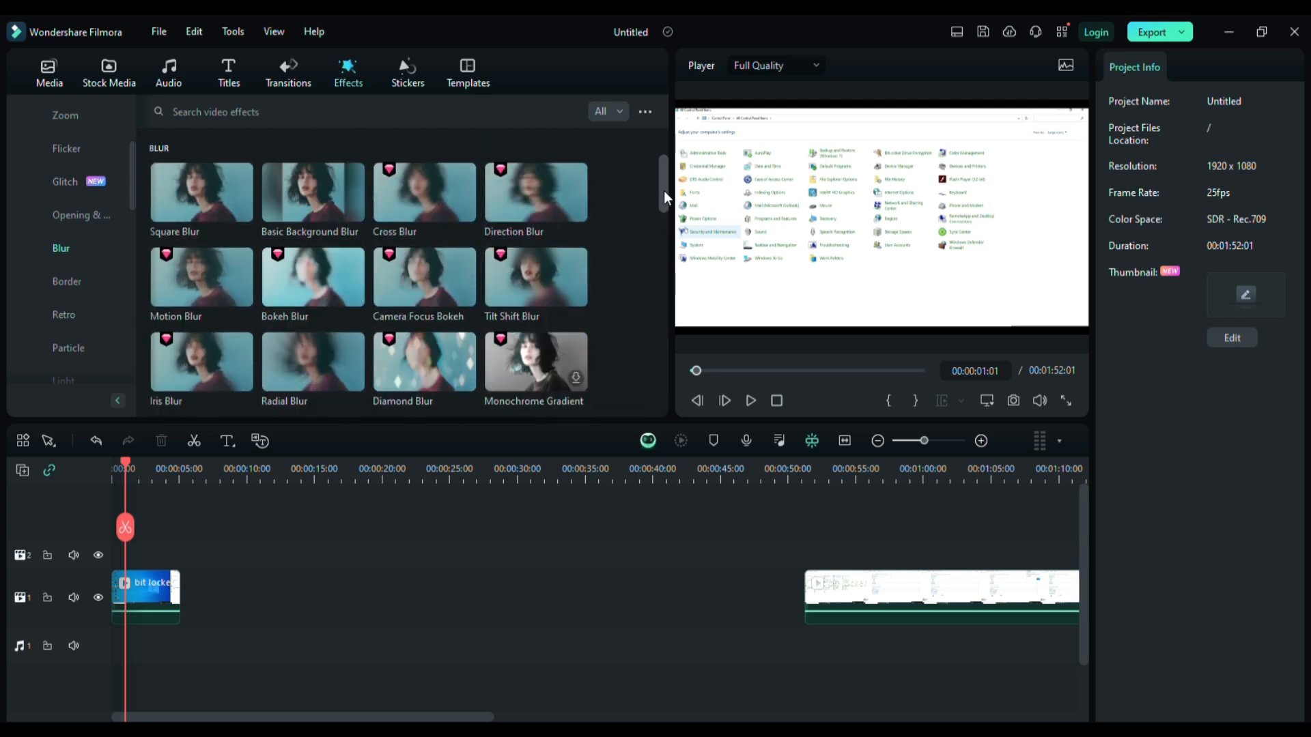
left_click(285, 212)
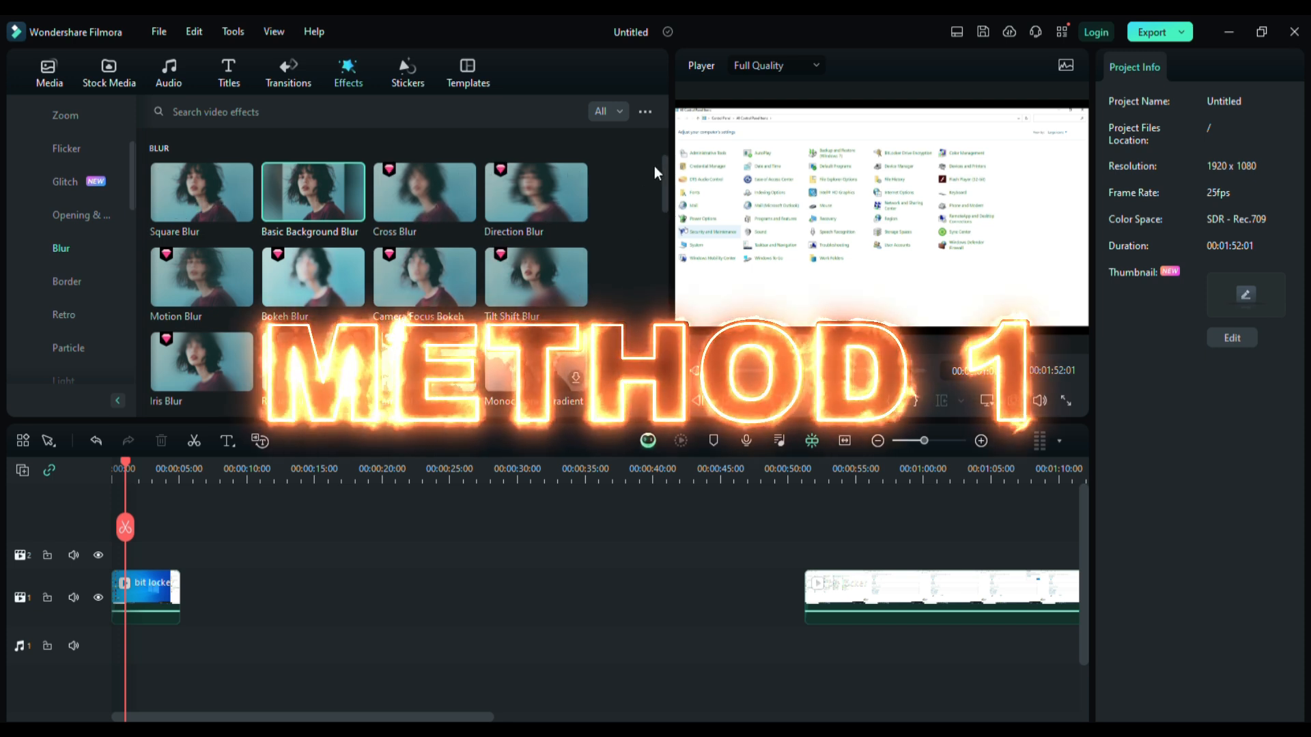
left_click_drag(665, 172, 654, 146)
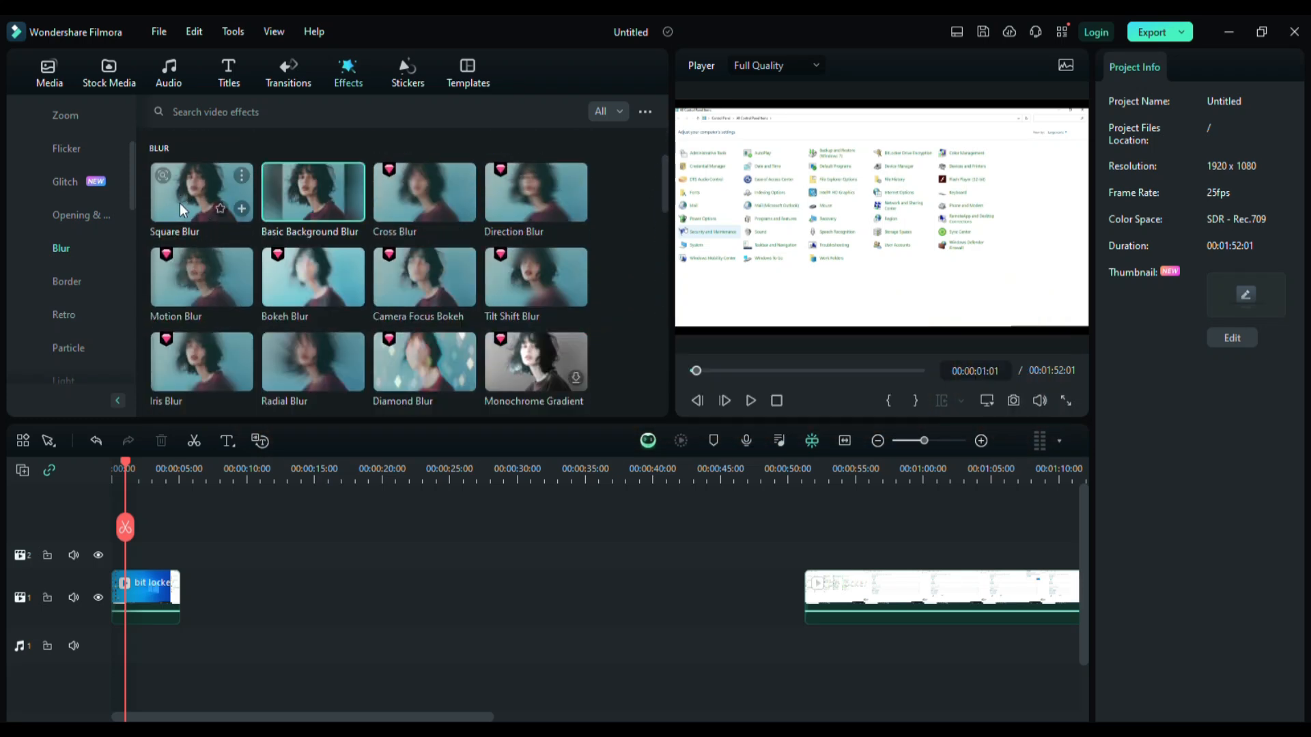
left_click(186, 186)
left_click_drag(189, 198, 113, 558)
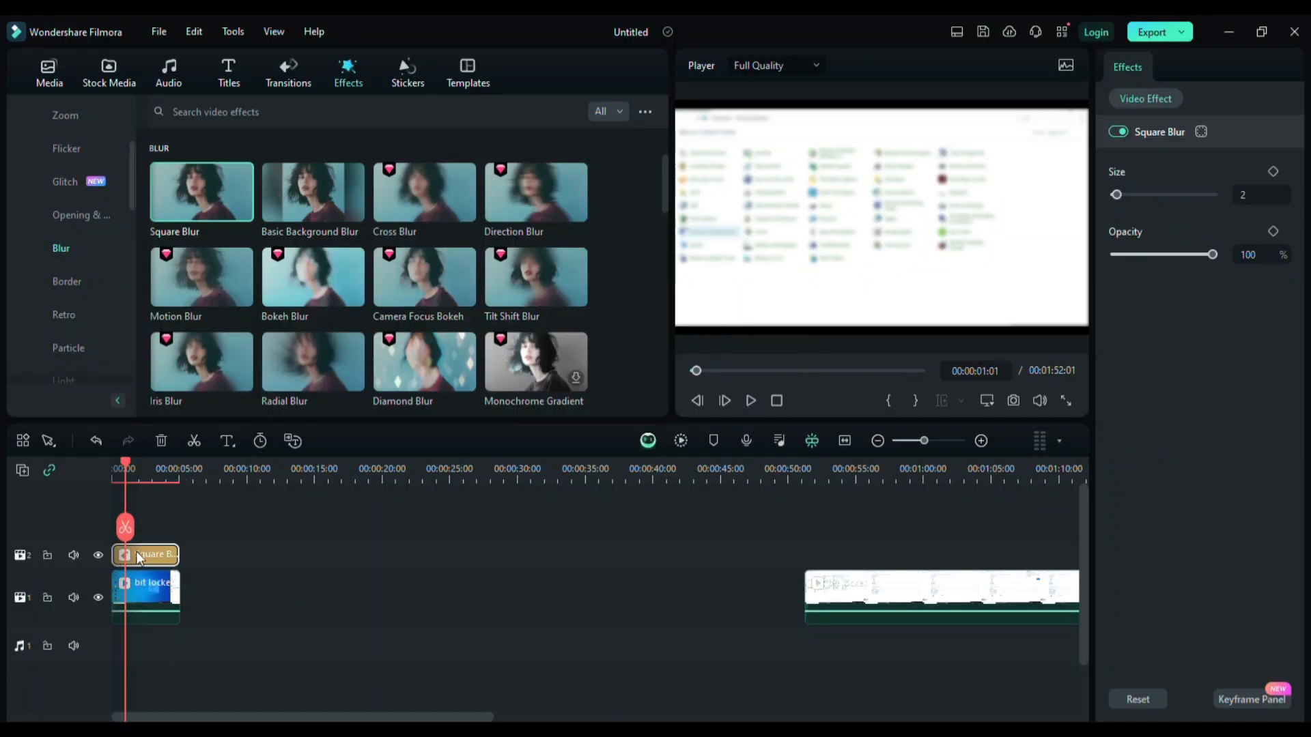
- Apply a Rectangle mask to the Square Blur effect
left_click(1203, 131)
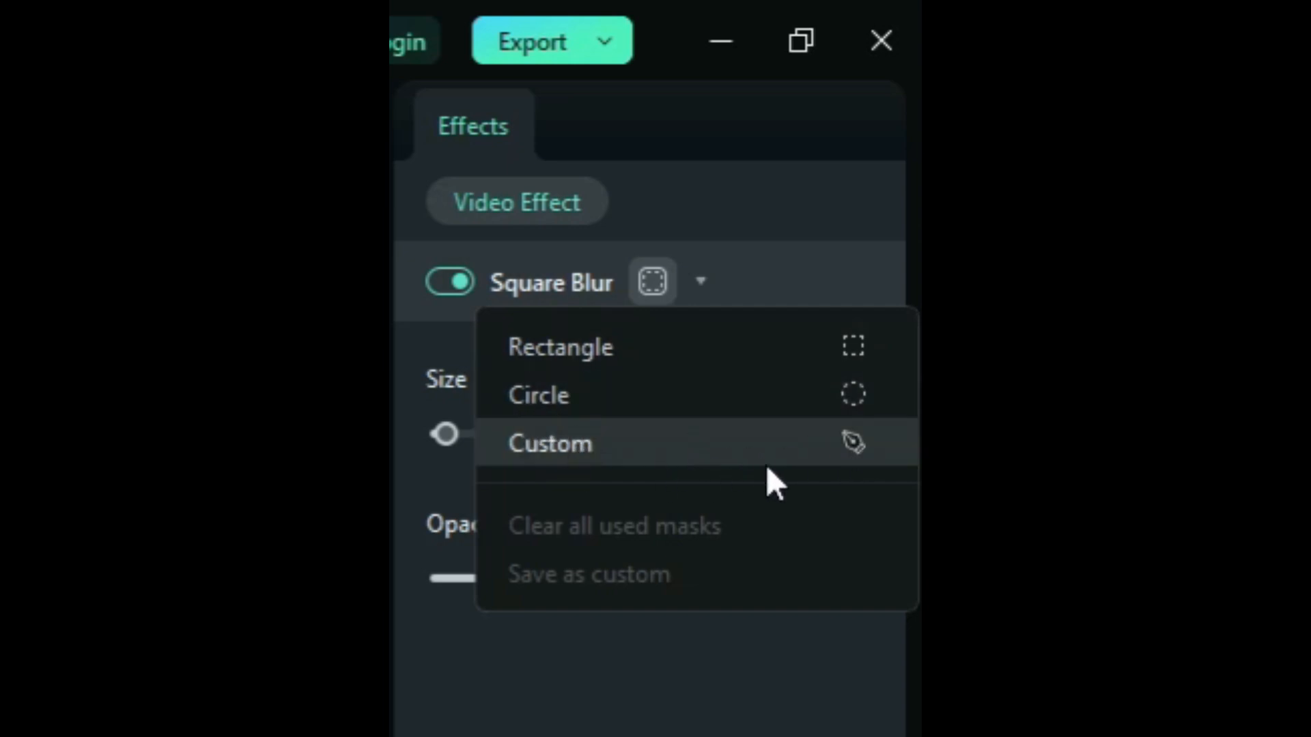
key("Escape")
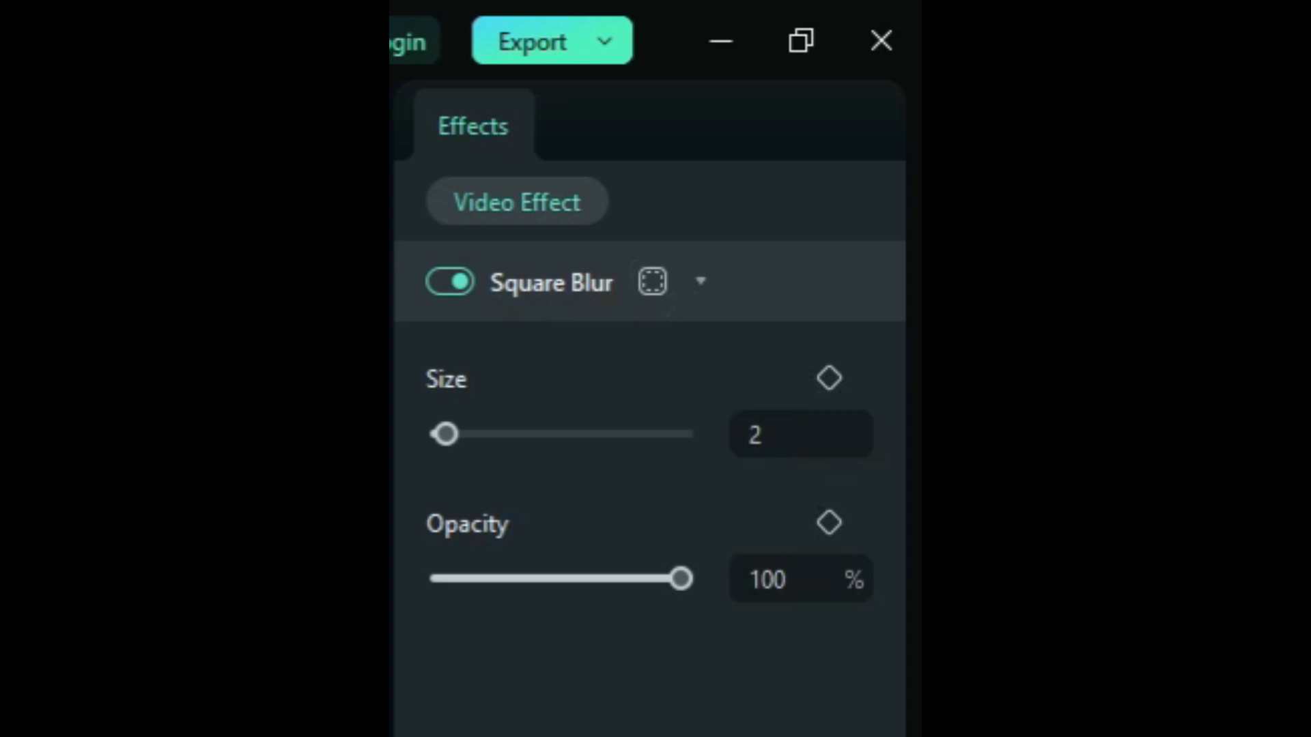
left_click(657, 295)
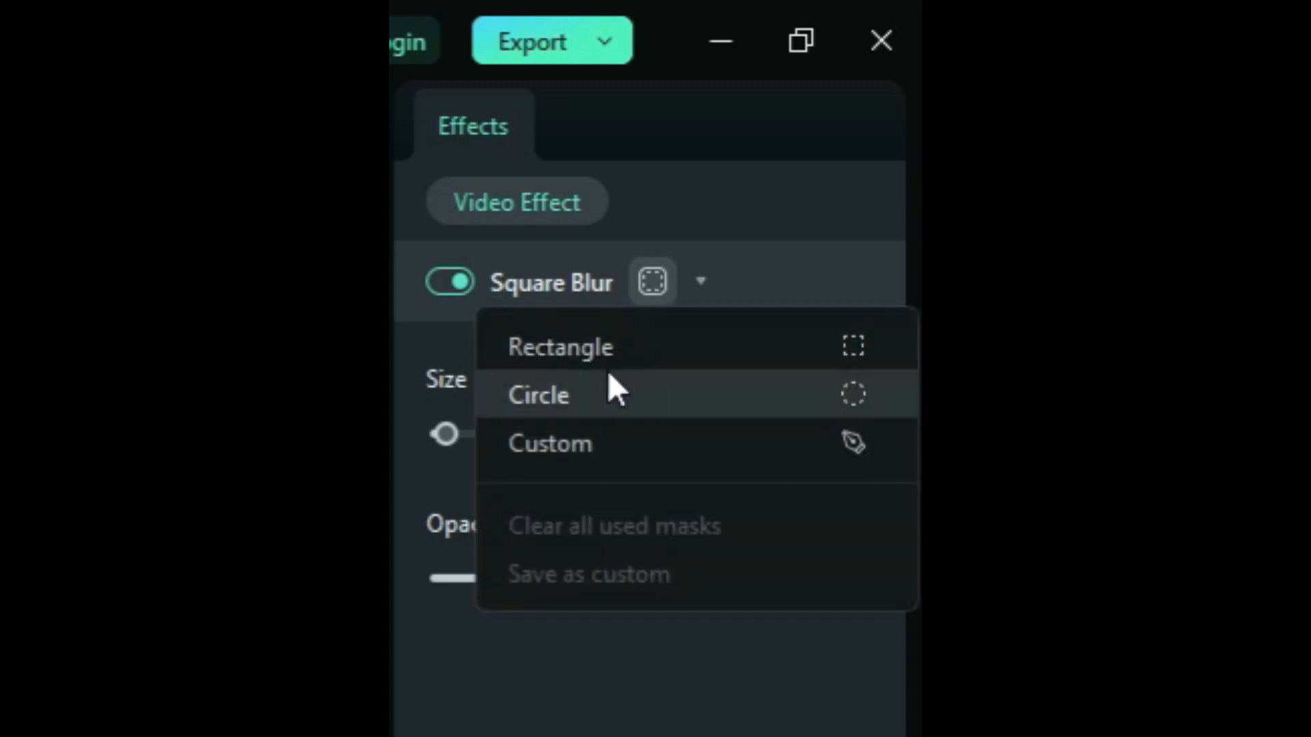
left_click(764, 347)
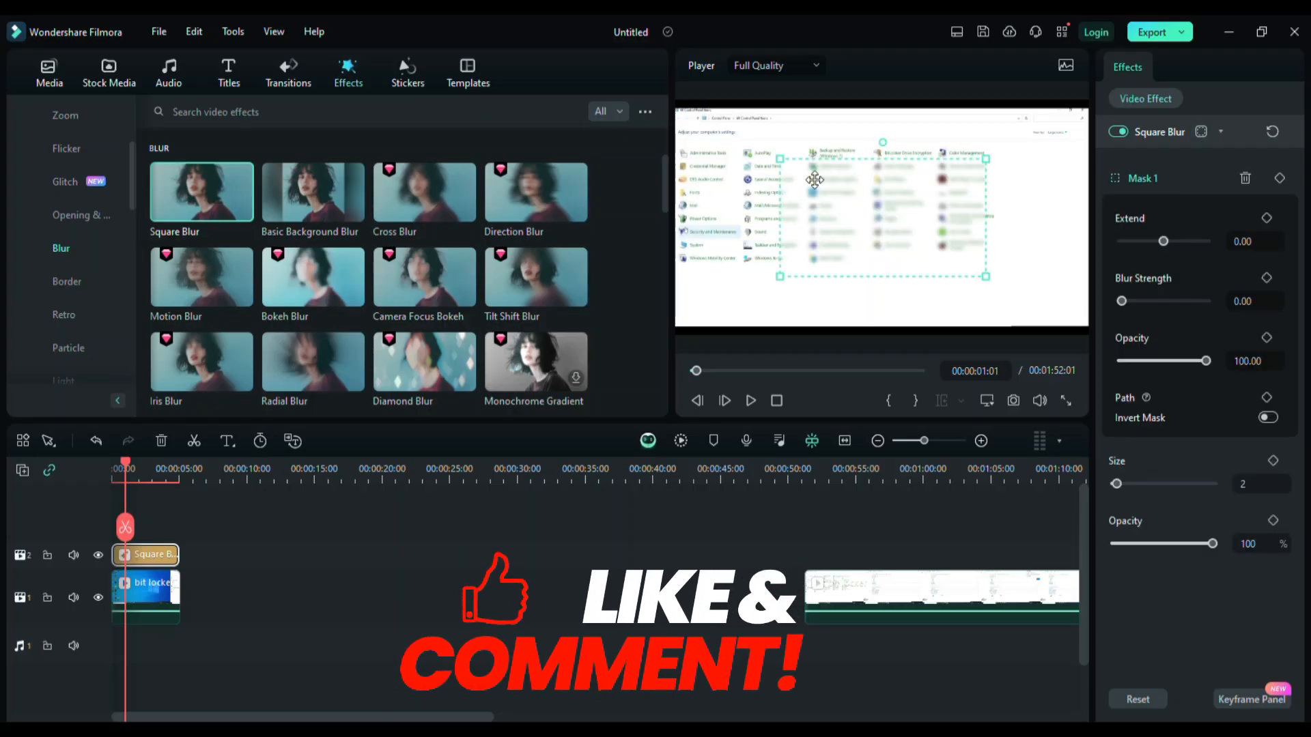
- Stretch the rectangular mask's four corners outward until it covers nearly the whole preview frame
left_click_drag(805, 183, 703, 159)
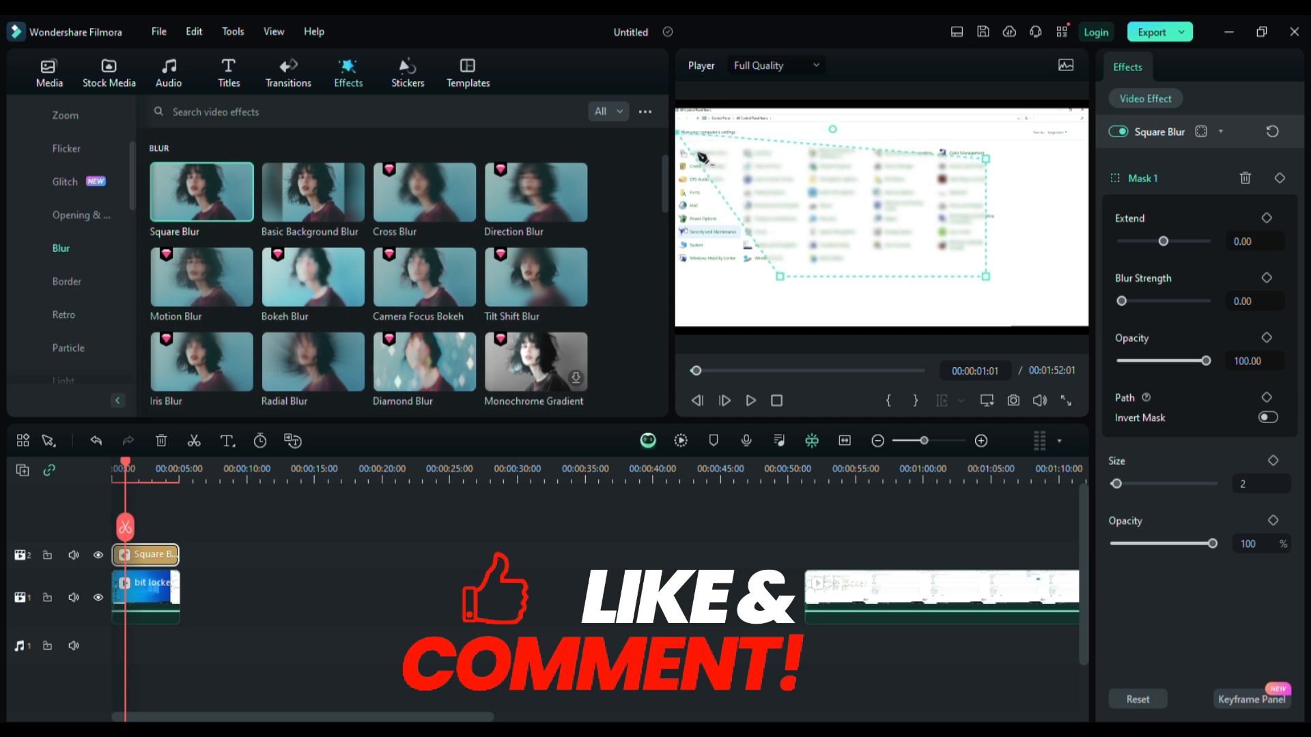
left_click_drag(783, 280, 699, 295)
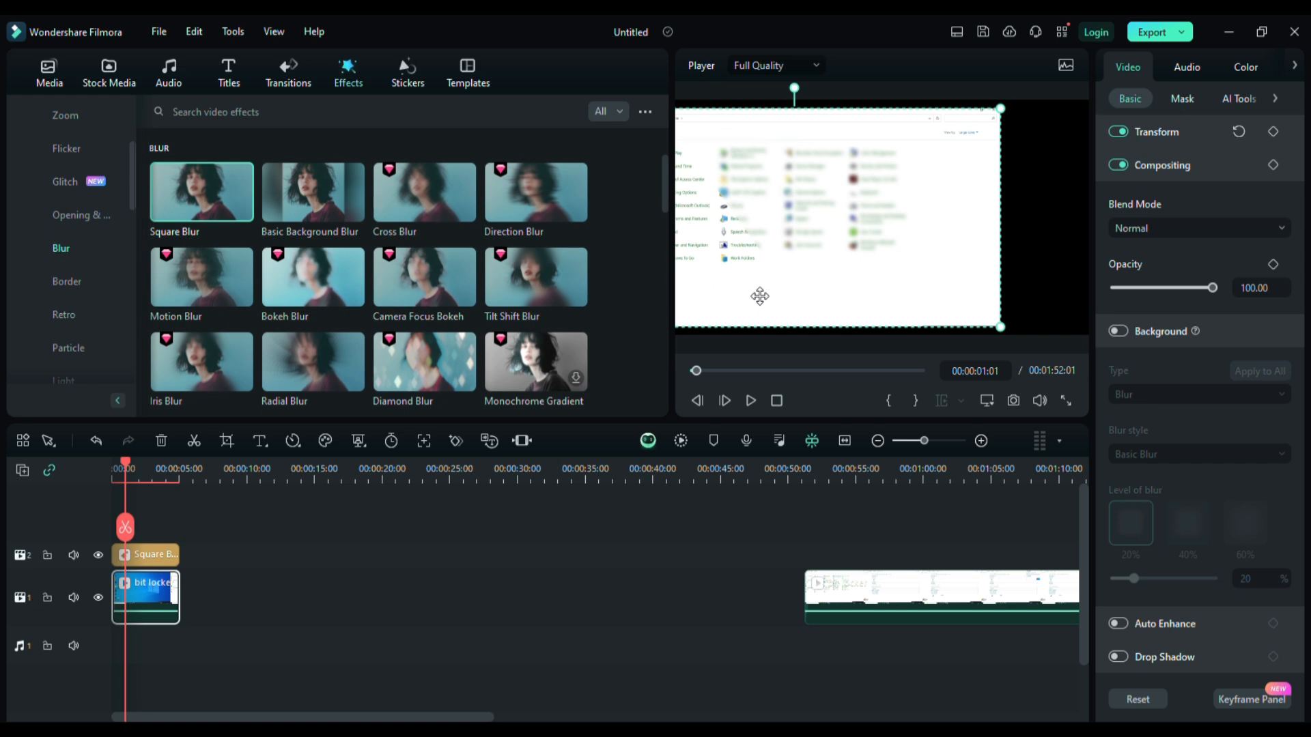
key("ctrl+z")
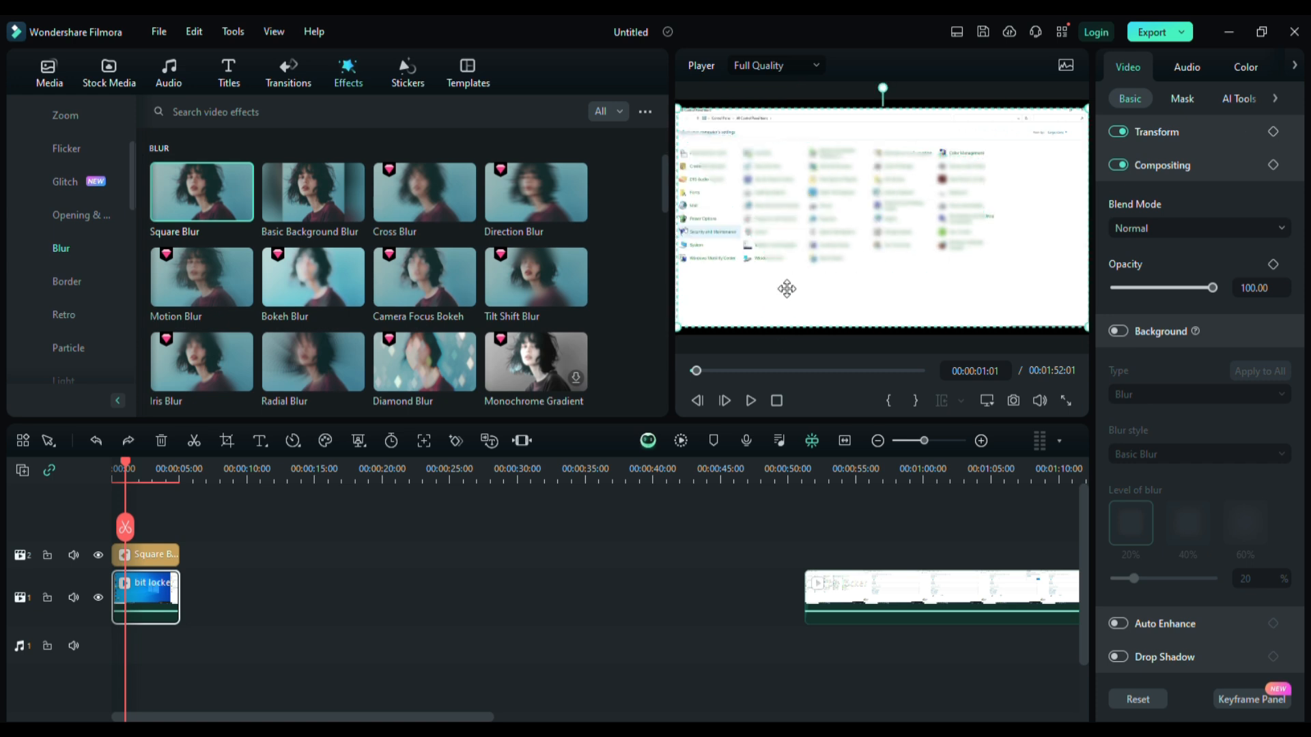
left_click(792, 233)
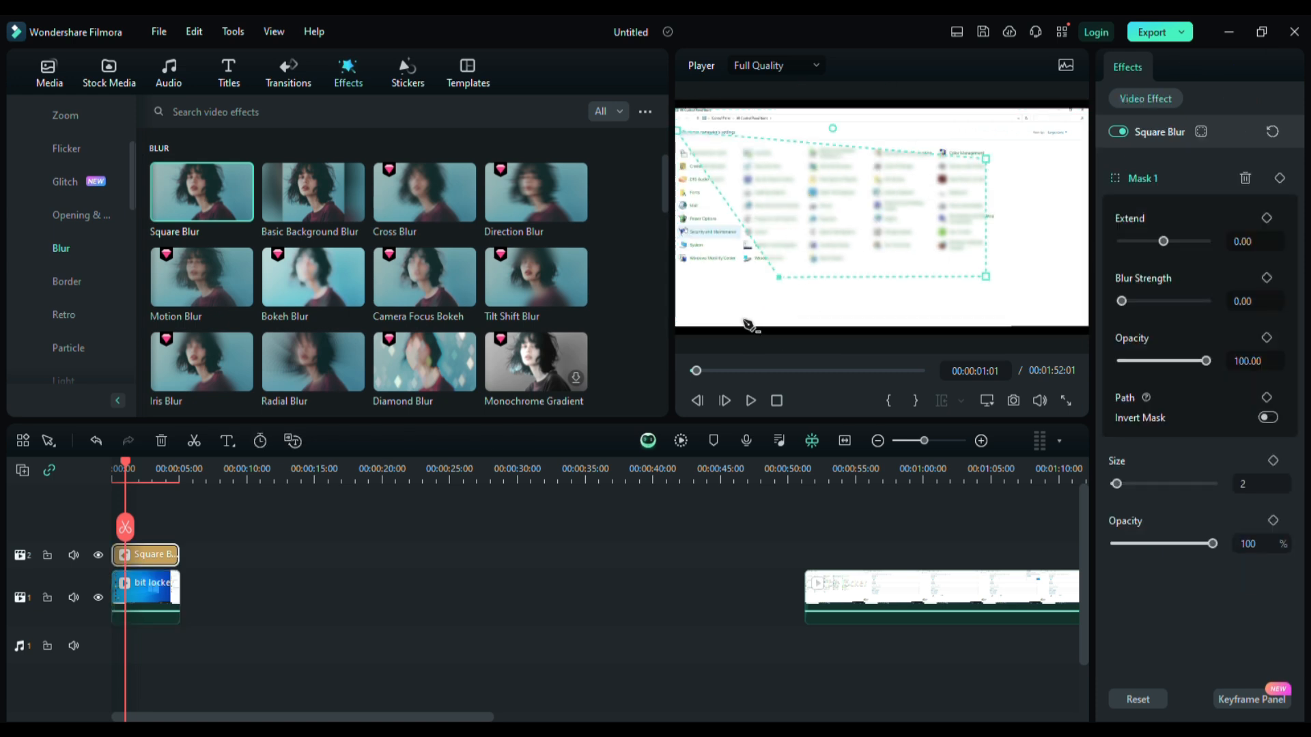
left_click_drag(732, 327, 701, 332)
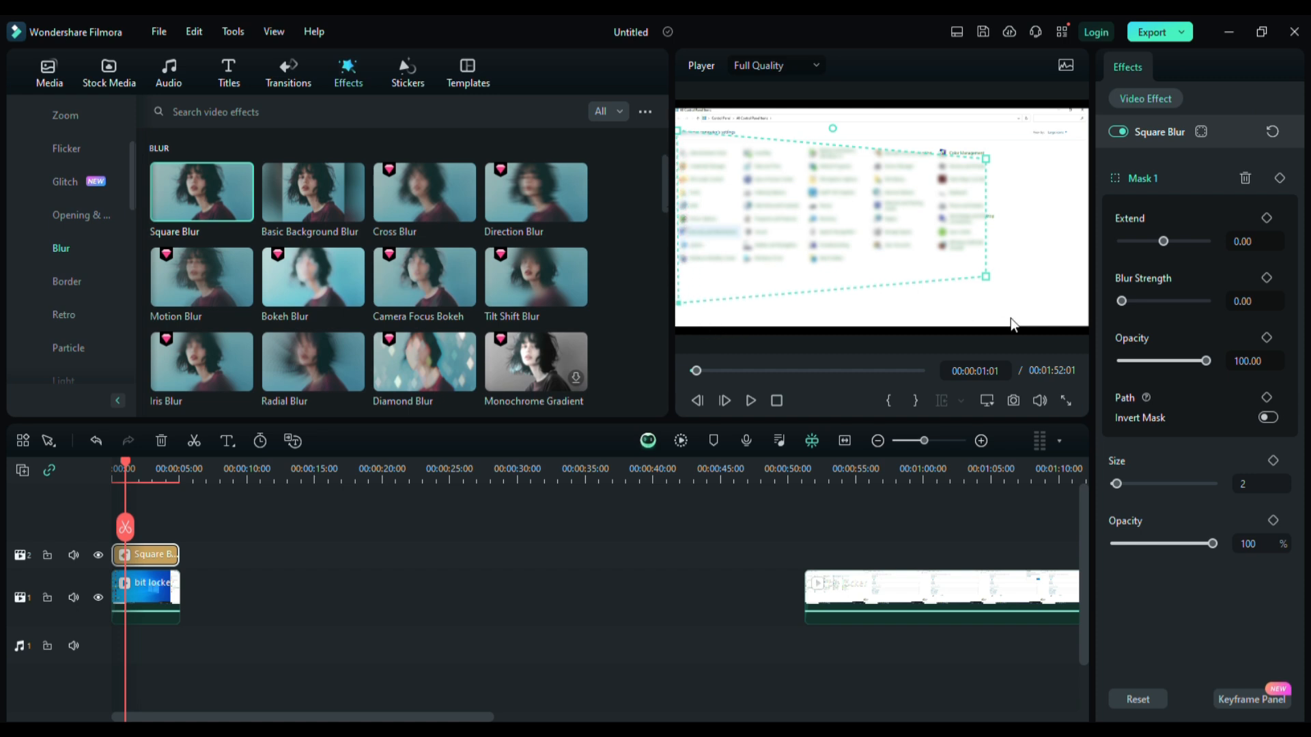
left_click_drag(1010, 304, 1069, 347)
left_click_drag(1086, 130, 1086, 112)
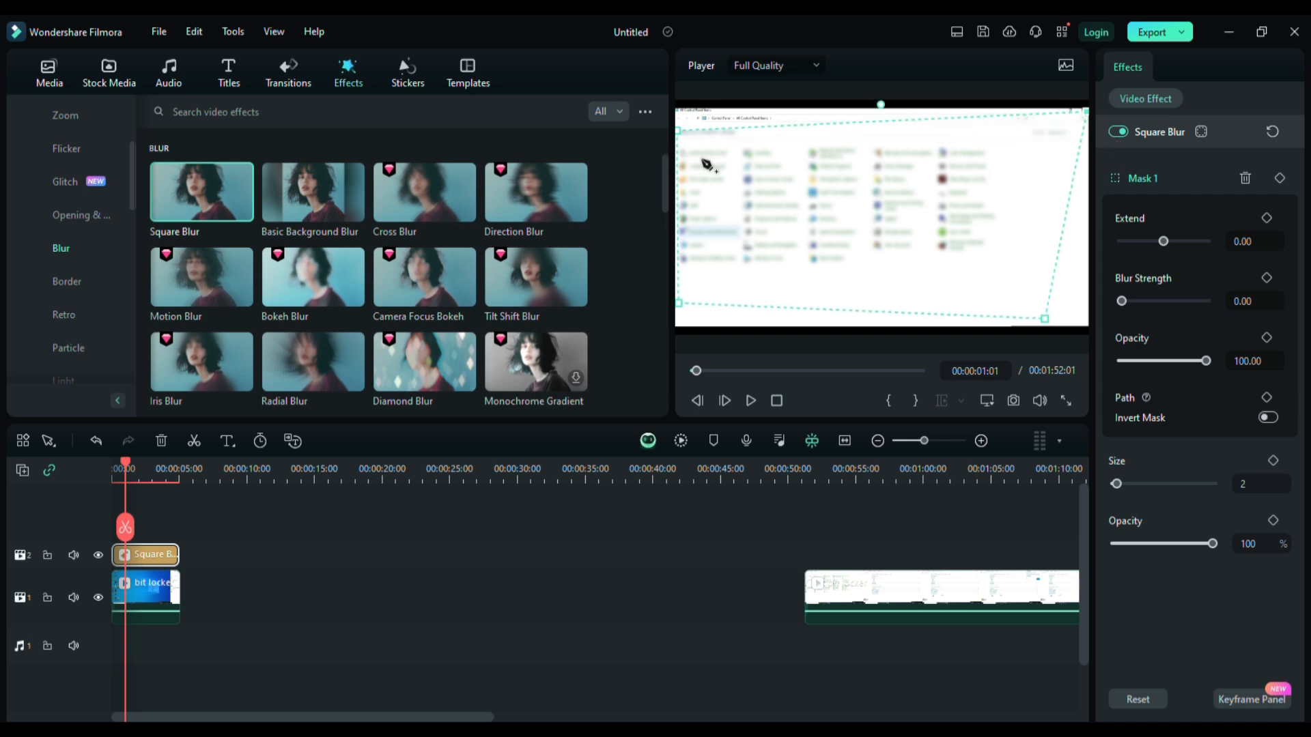
left_click_drag(704, 158, 706, 136)
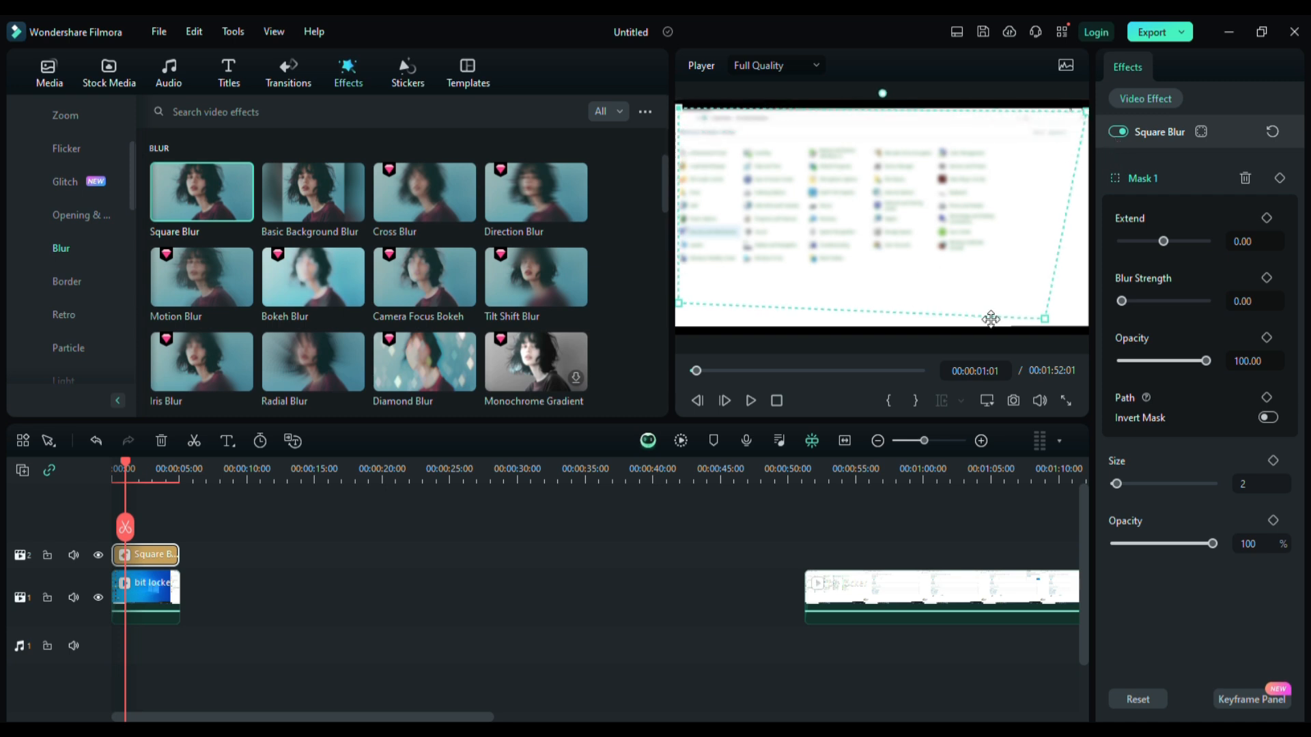
left_click_drag(1065, 345, 1106, 344)
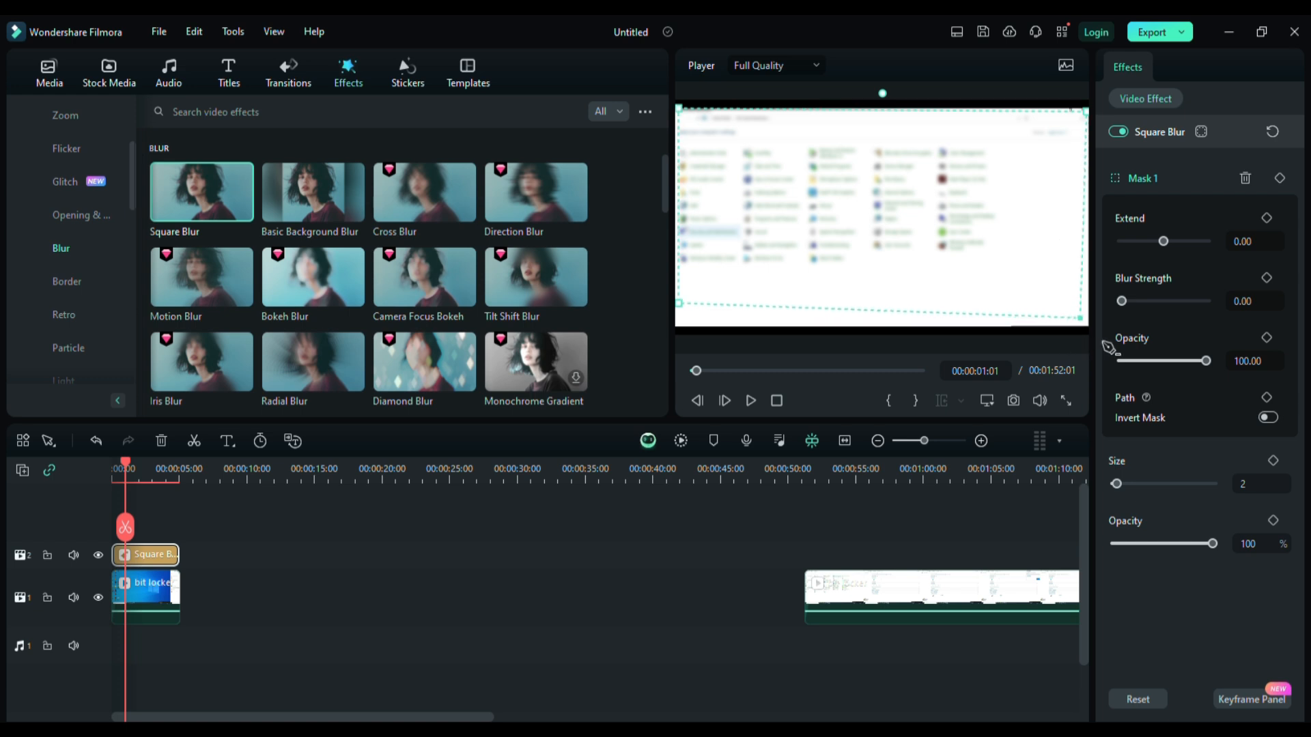
left_click_drag(707, 330, 710, 344)
- Set the mask's Blur Strength to 10.68, try a Square Blur Size of 7 and reduce the Size to 0
mouse_move(1129, 302)
left_mouse_down()
mouse_move(1142, 302)
mouse_move(1130, 305)
left_mouse_up()
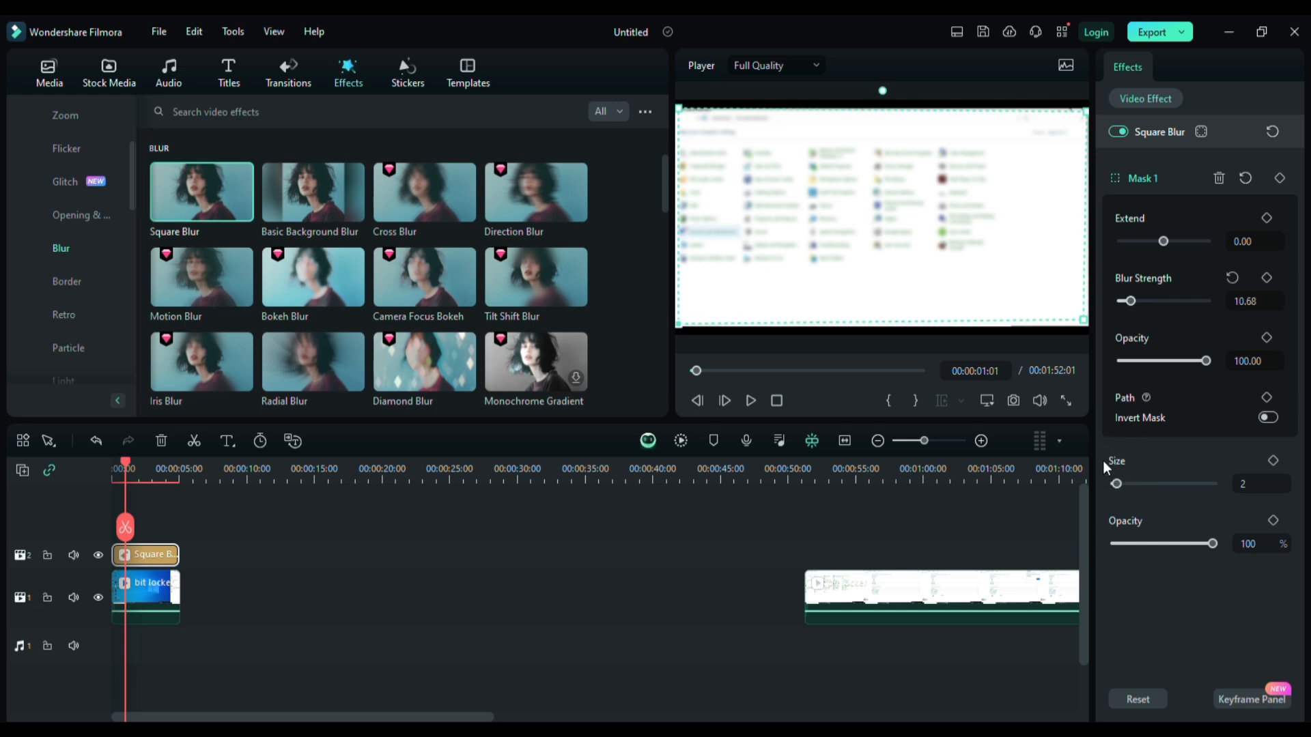
mouse_move(1121, 484)
left_mouse_down()
mouse_move(1164, 485)
mouse_move(1123, 486)
left_mouse_up()
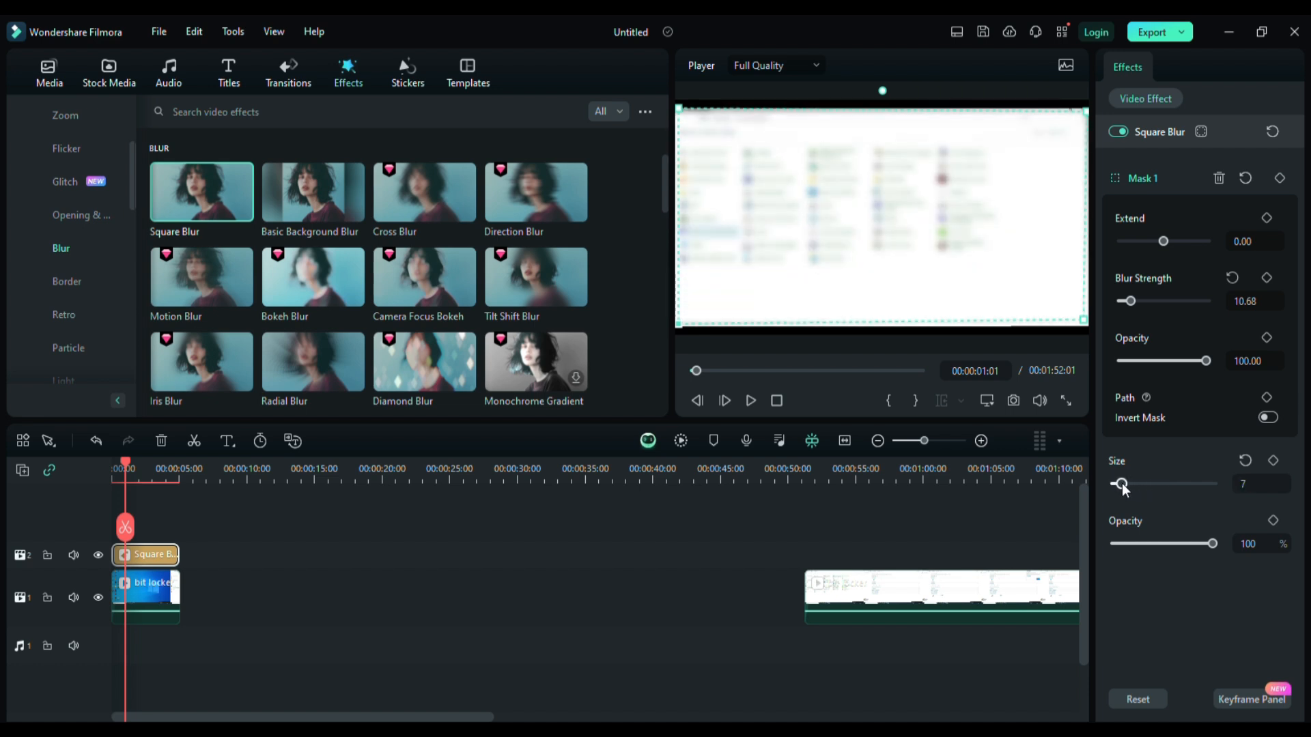
left_click_drag(1122, 485, 1114, 484)
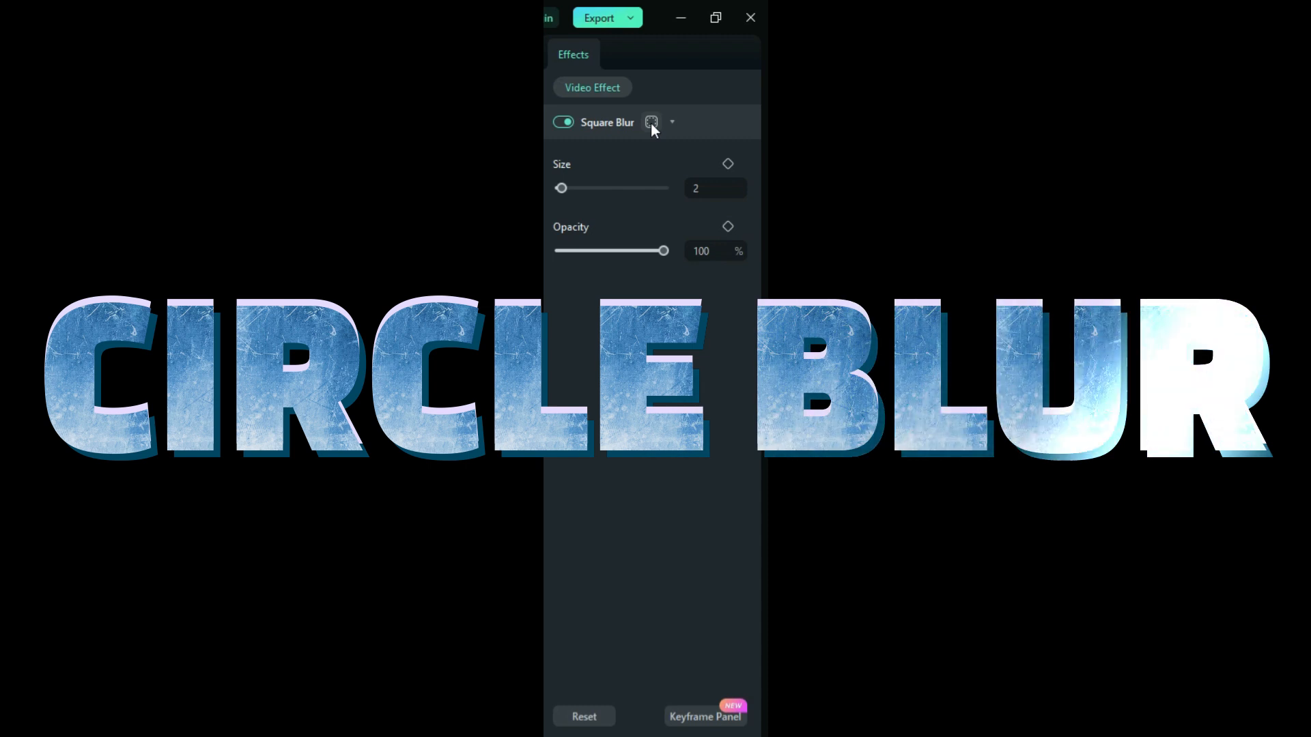
- Mask the Square Blur with a Circle shape enlarged outward on all four sides, and set the blur Size to 3
left_click(651, 123)
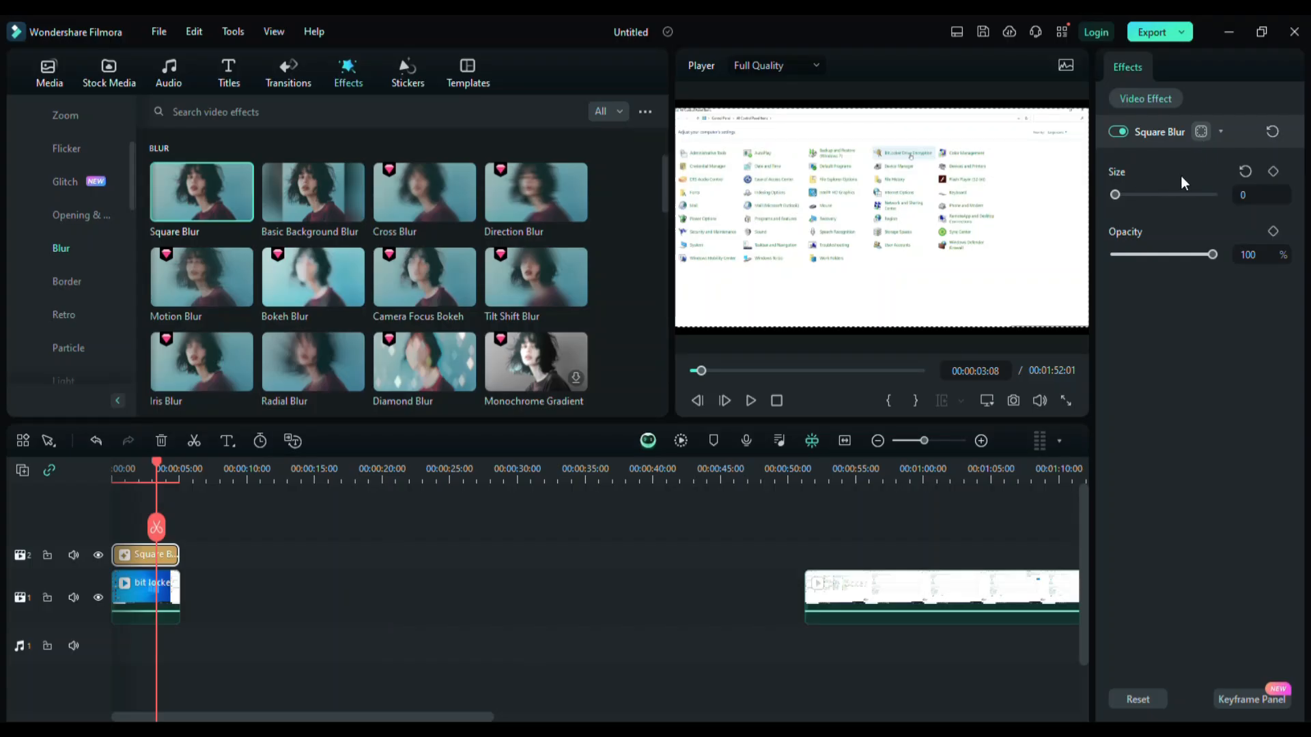
left_click(1146, 184)
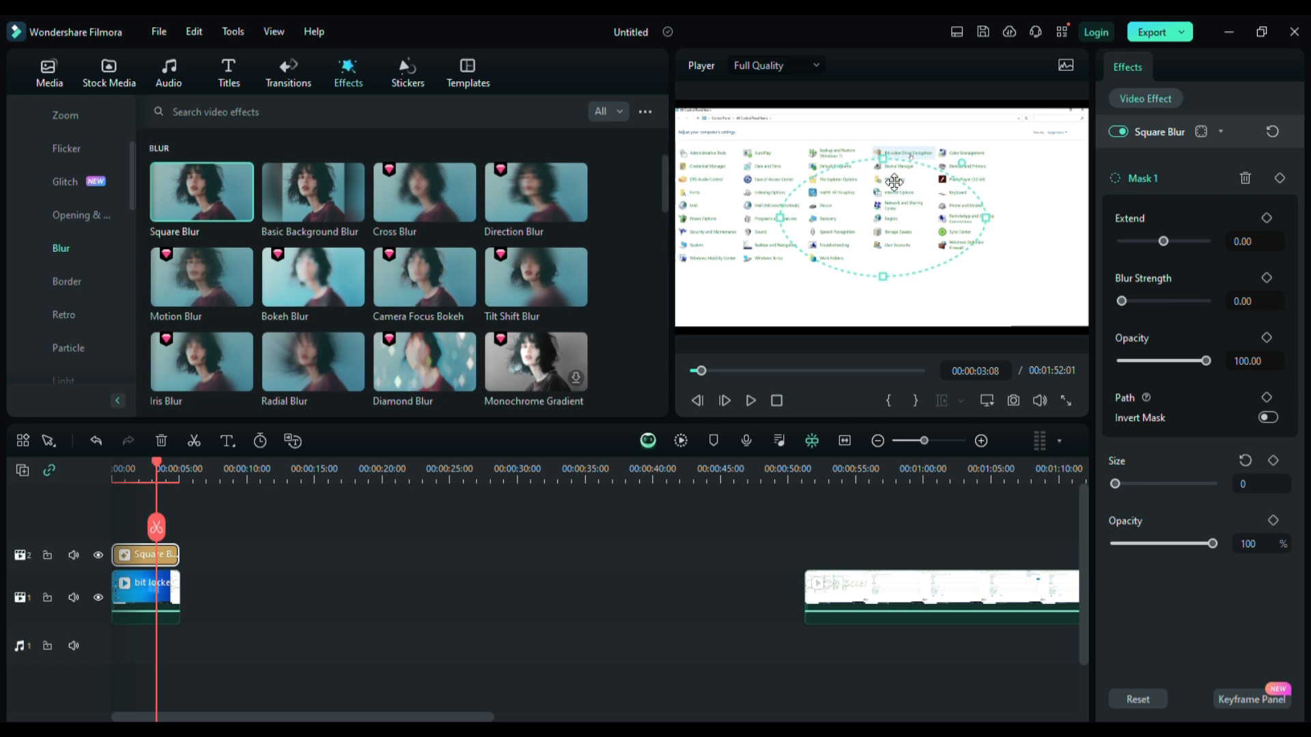
left_click_drag(883, 158, 874, 133)
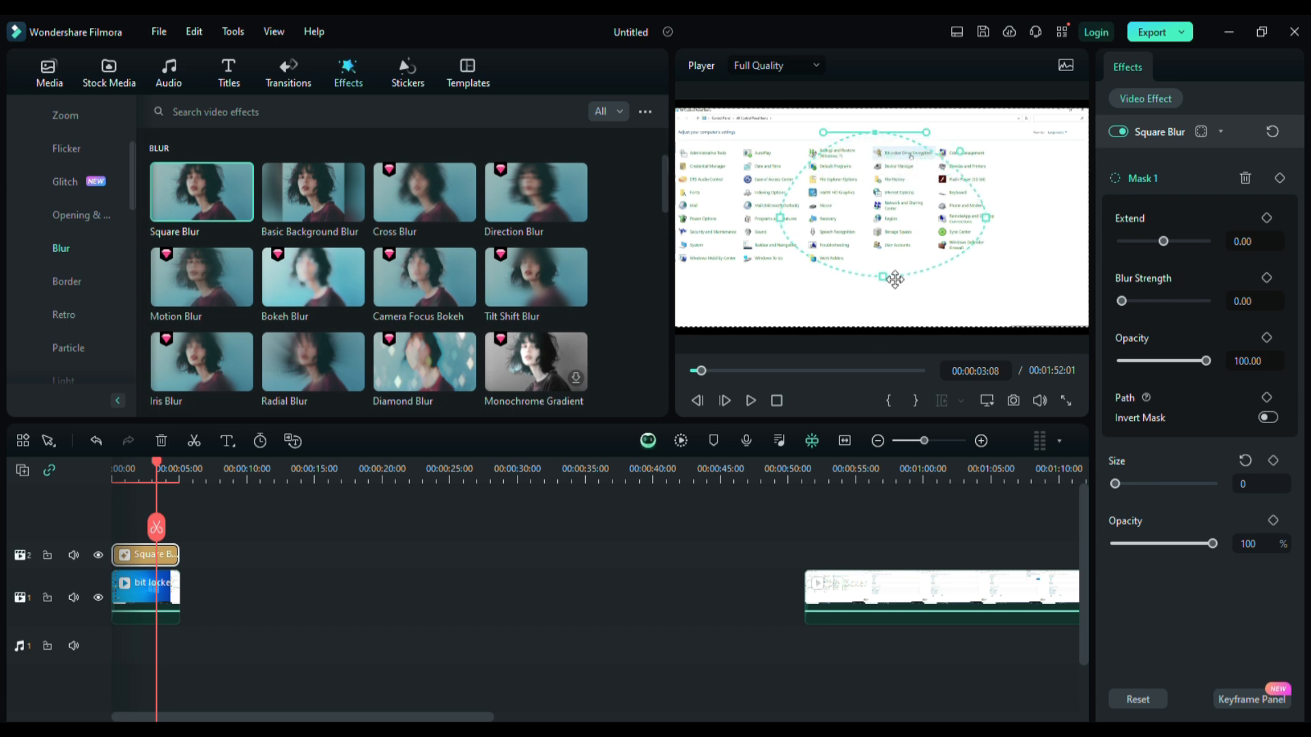
left_click_drag(882, 276, 875, 315)
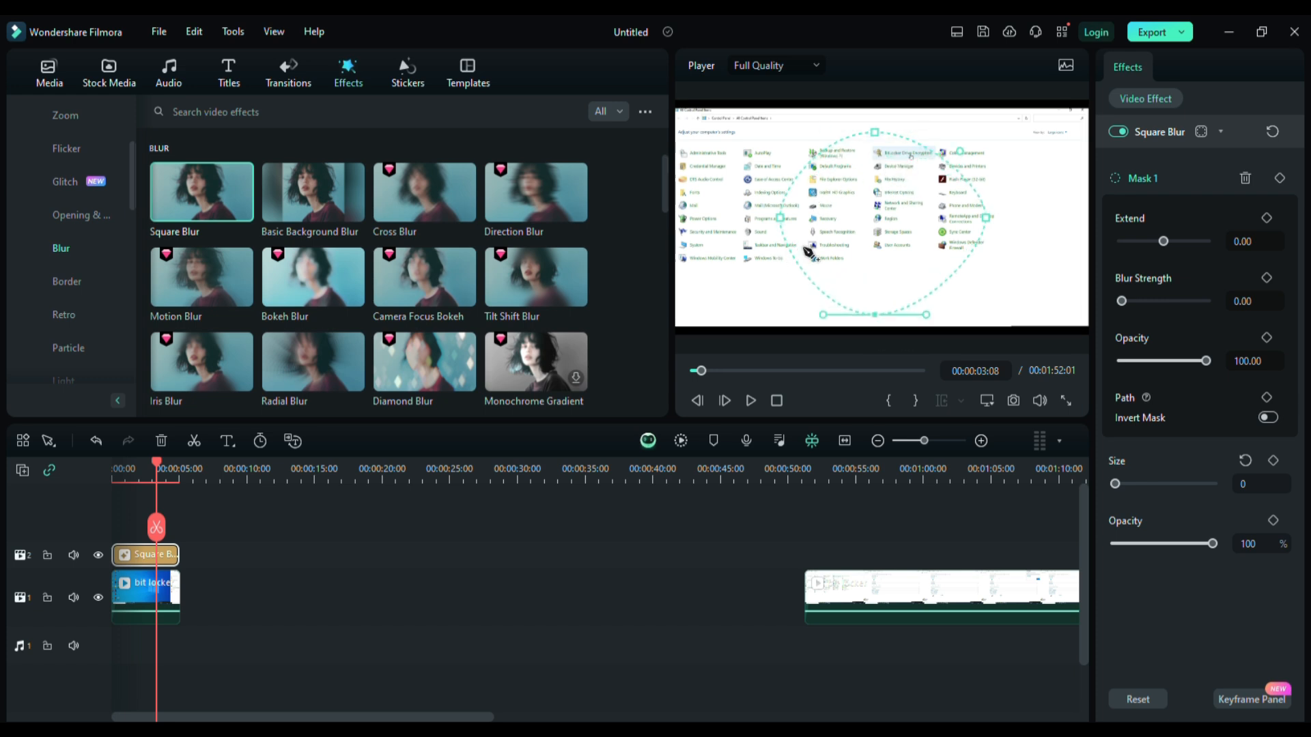
left_click_drag(782, 220, 764, 218)
left_click_drag(985, 217, 1001, 204)
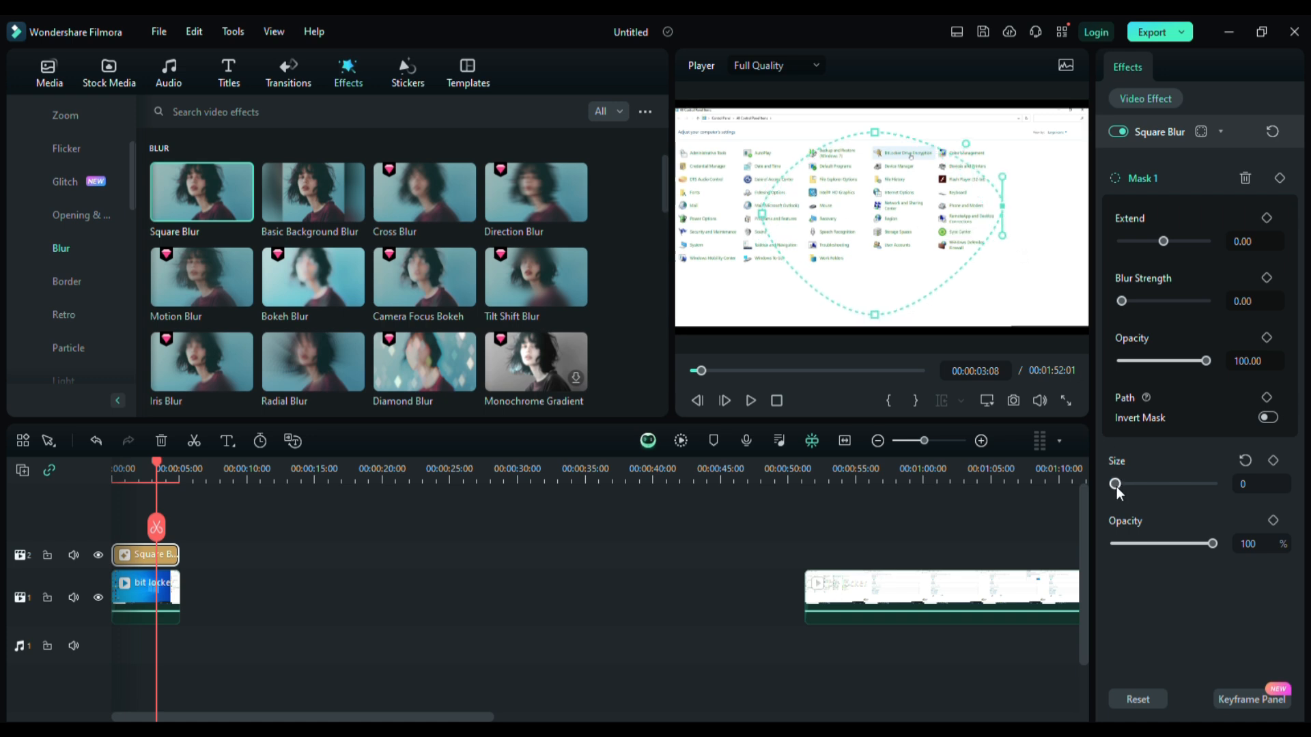
left_click_drag(1116, 485, 1120, 484)
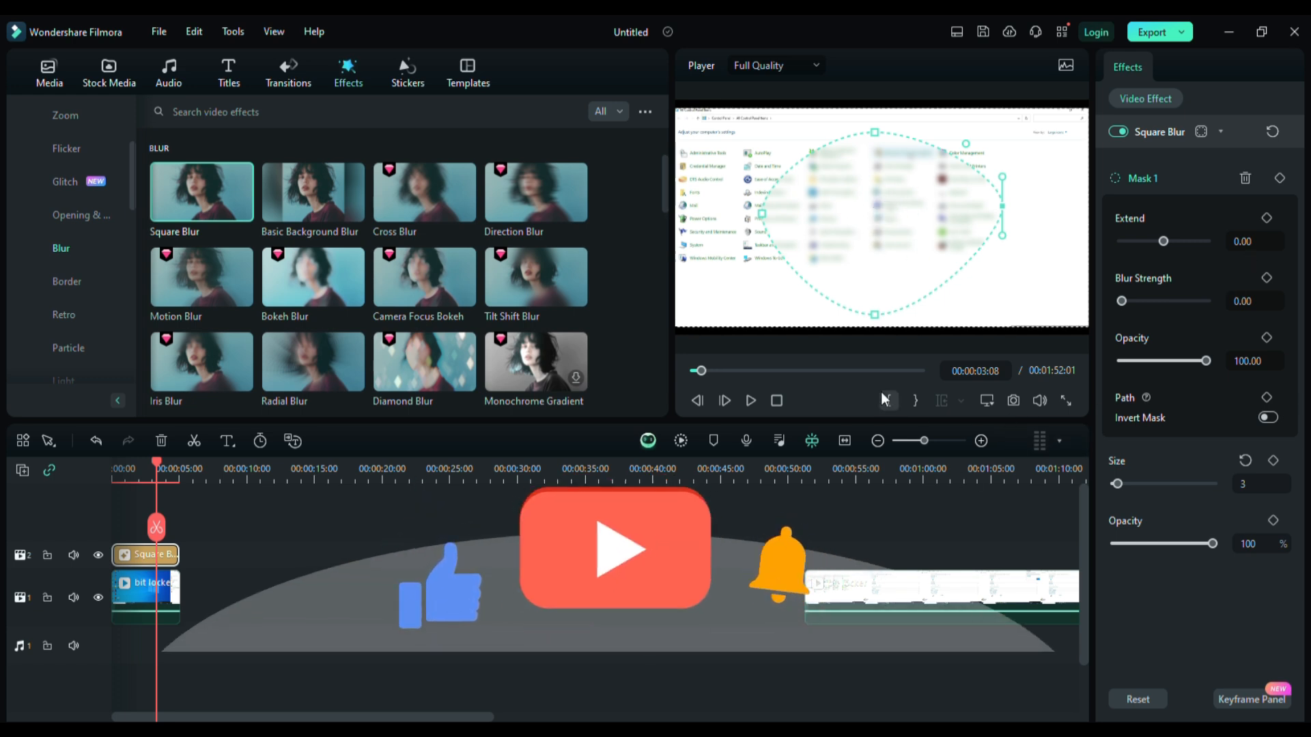
- Delete the circle mask and apply a Custom mask to the Square Blur effect instead
left_click(1245, 178)
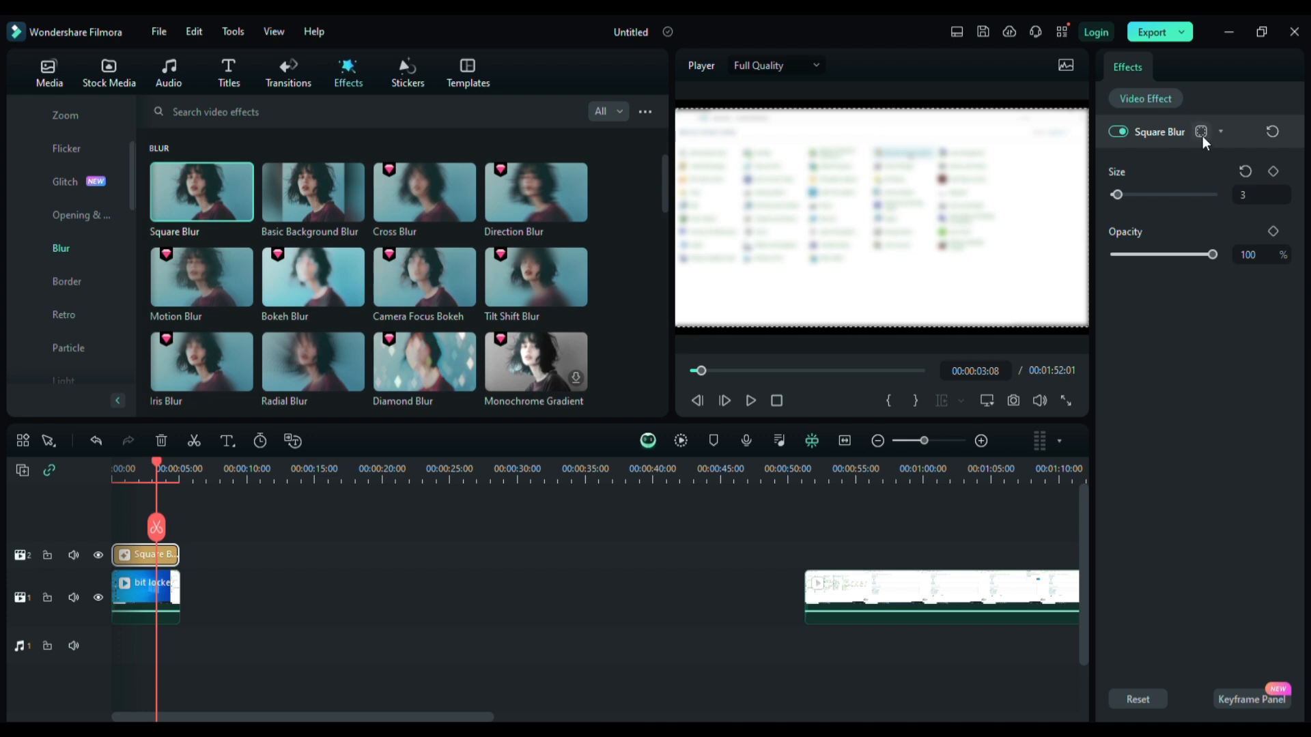
key("ctrl+z")
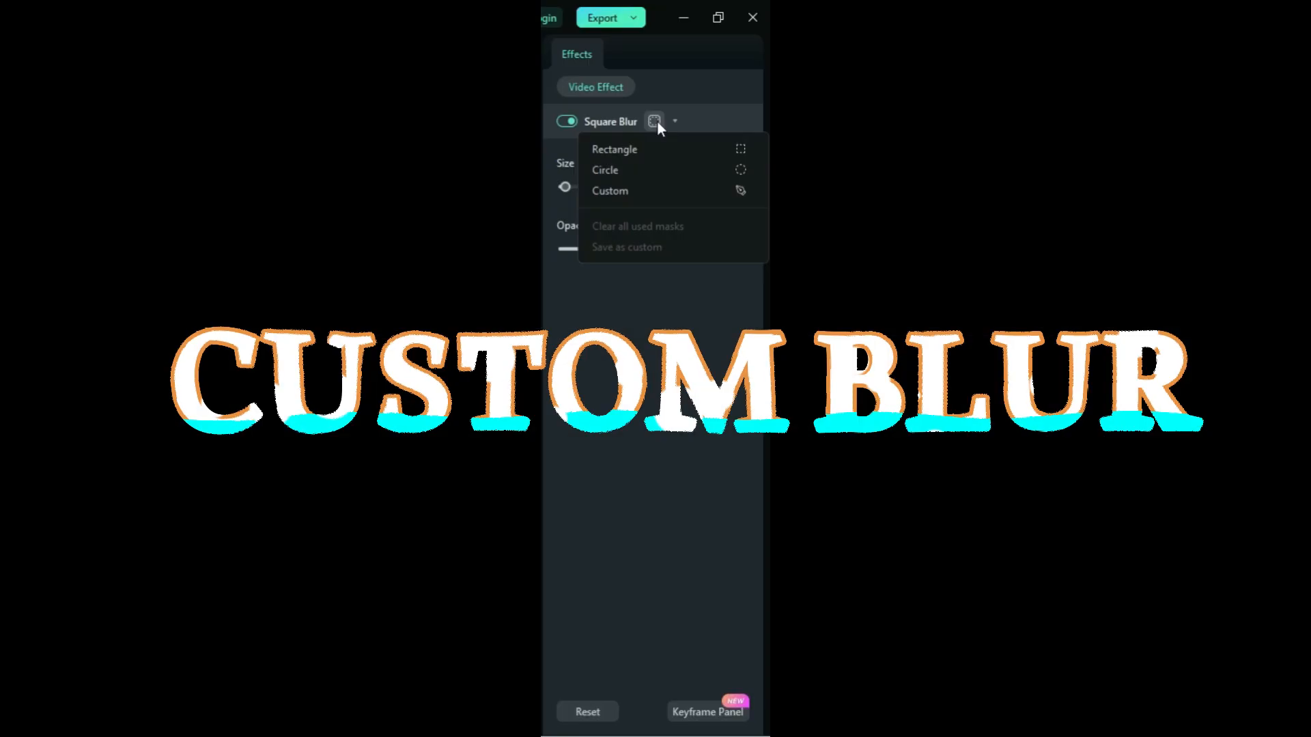
left_click(1201, 132)
left_click(655, 121)
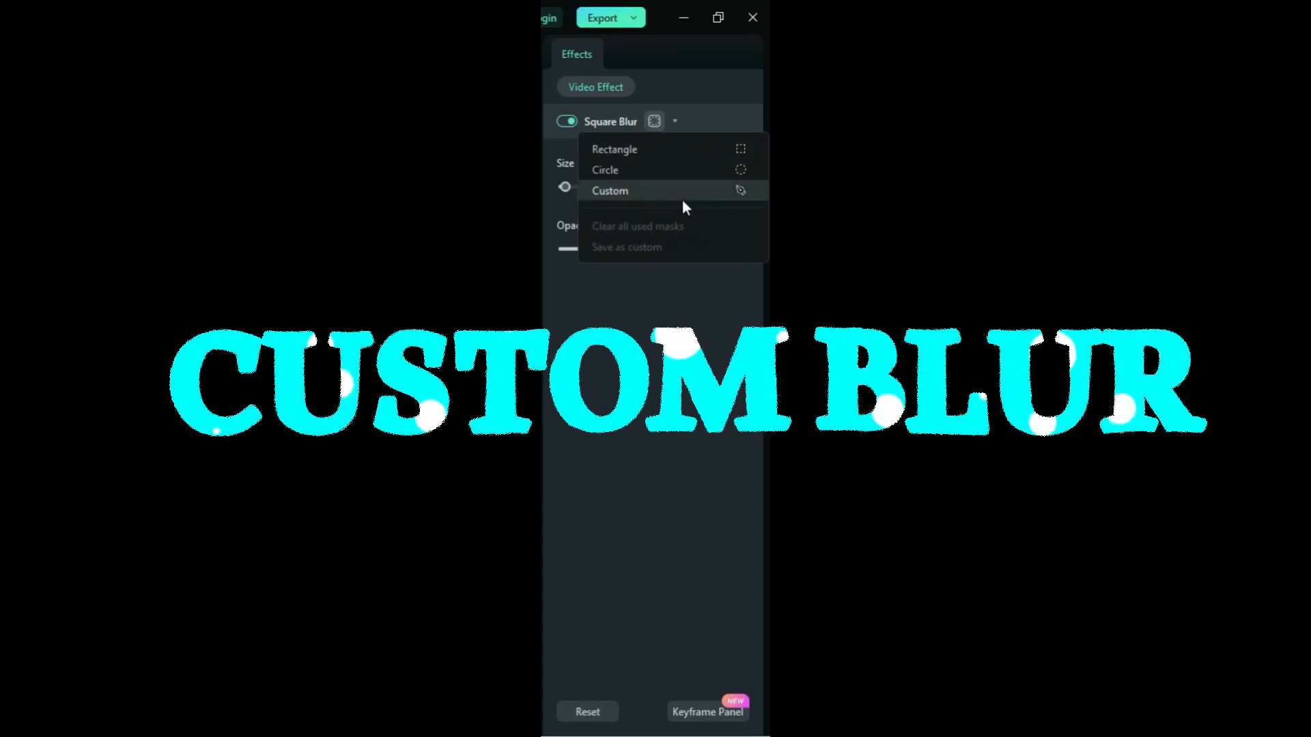
left_click(686, 192)
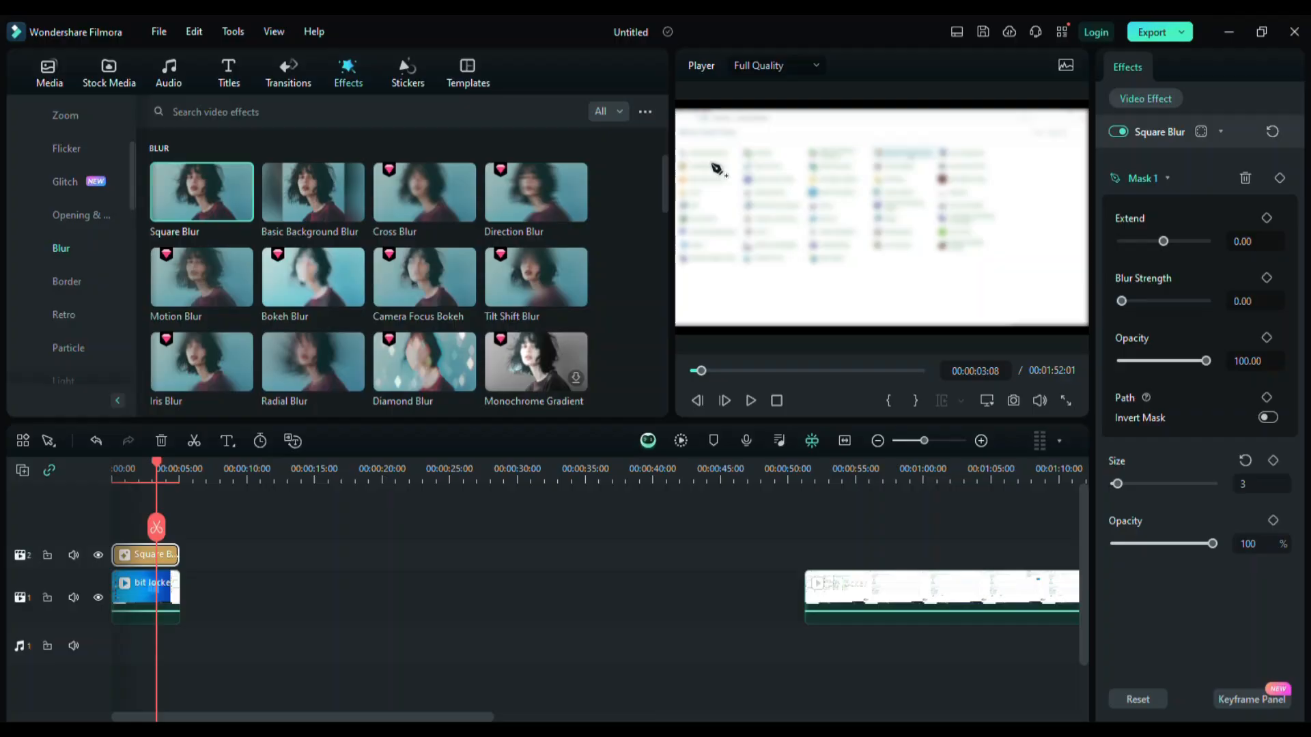
- Draw a four-cornered custom mask over the first two columns of Control Panel items and move it lower
left_click(690, 142)
left_click(788, 142)
left_click(691, 142)
left_click_drag(759, 176, 764, 237)
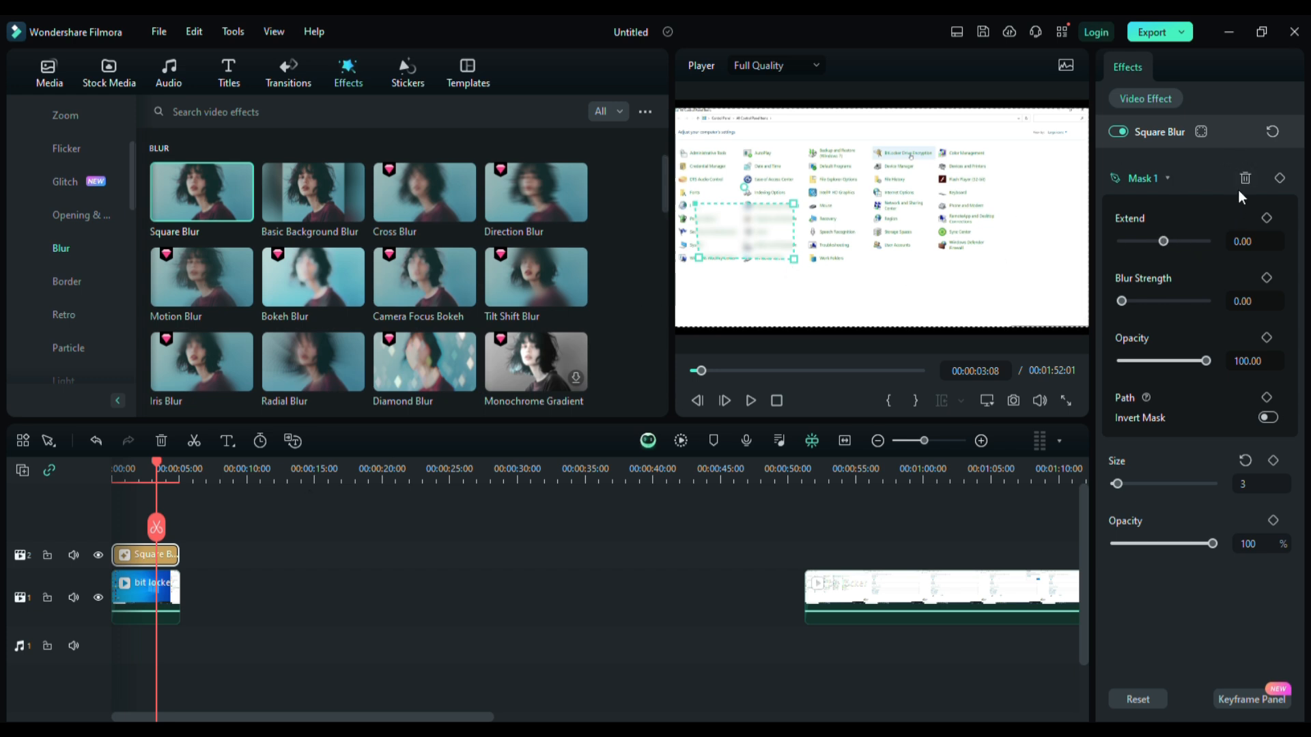
- Delete the custom mask and apply the Square Blur effect directly onto the first bit locker clip in the timeline
left_click(1243, 180)
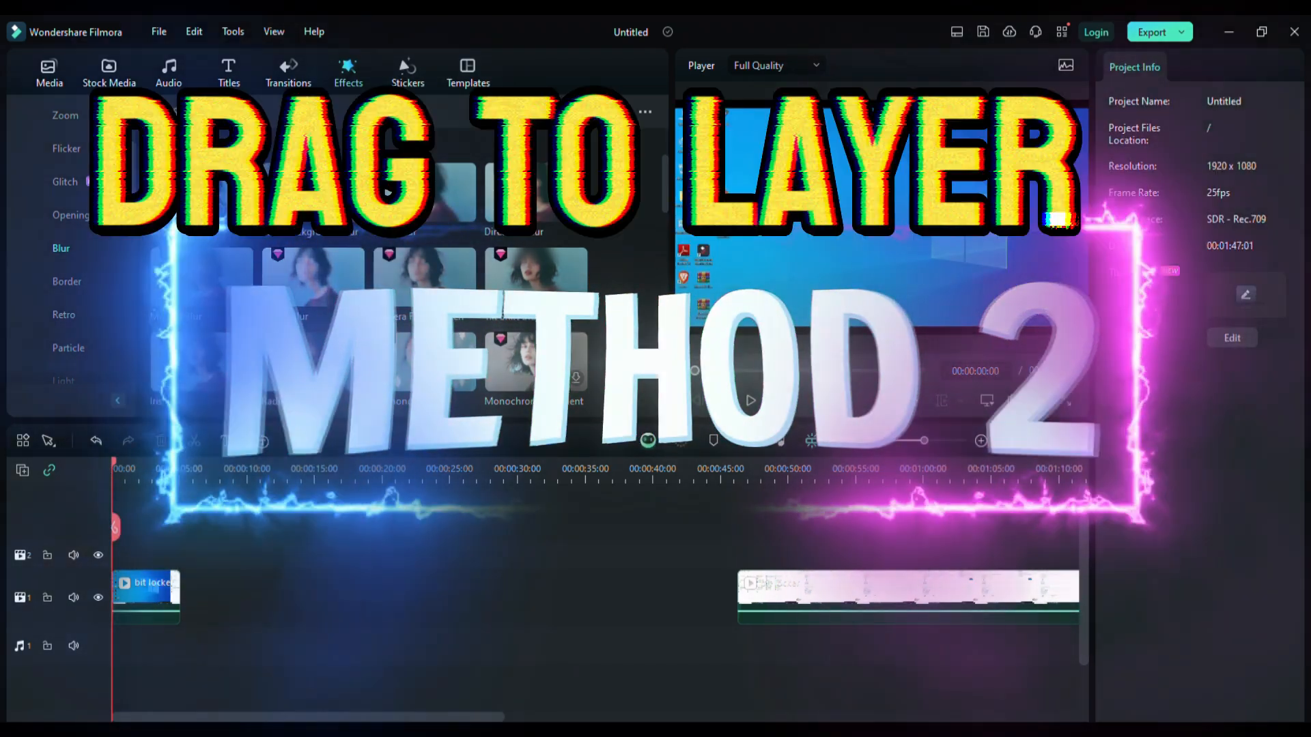
left_click_drag(202, 194, 120, 601)
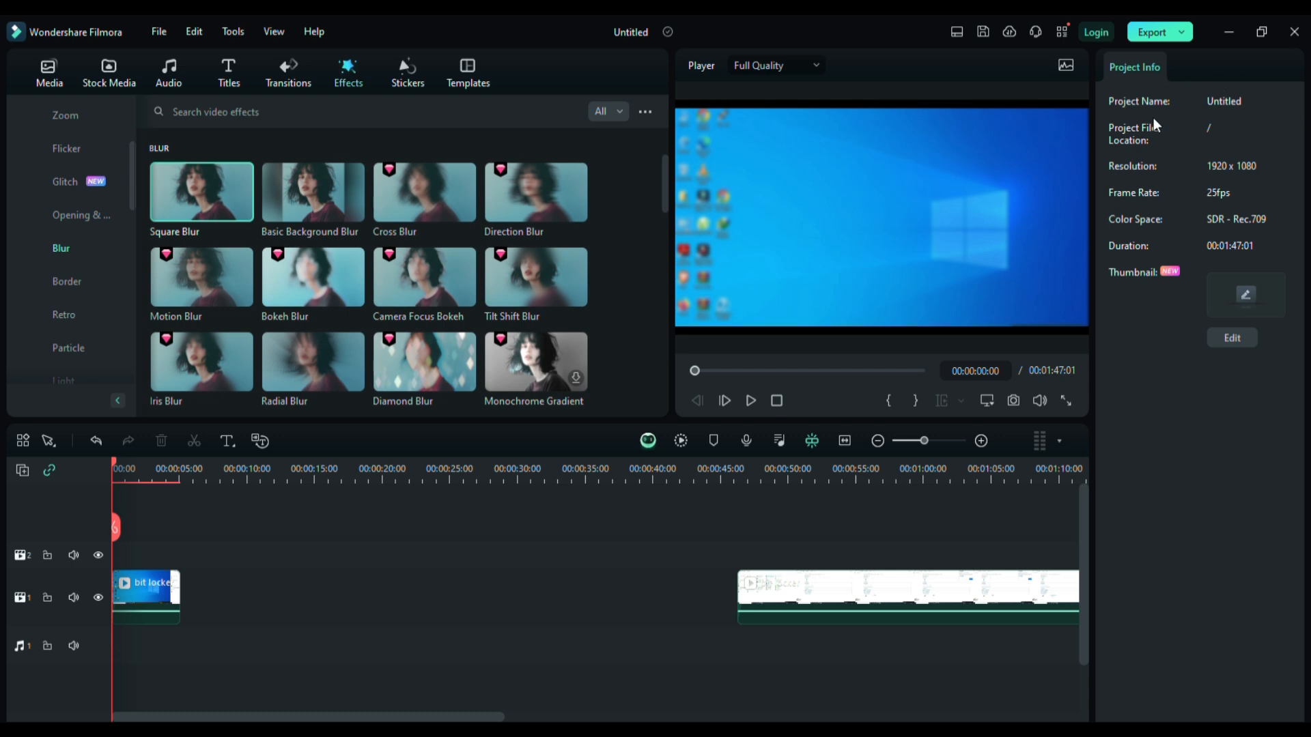
- Open the effect settings of the first bit locker clip and set the Square Blur Size to 4
left_click(153, 601)
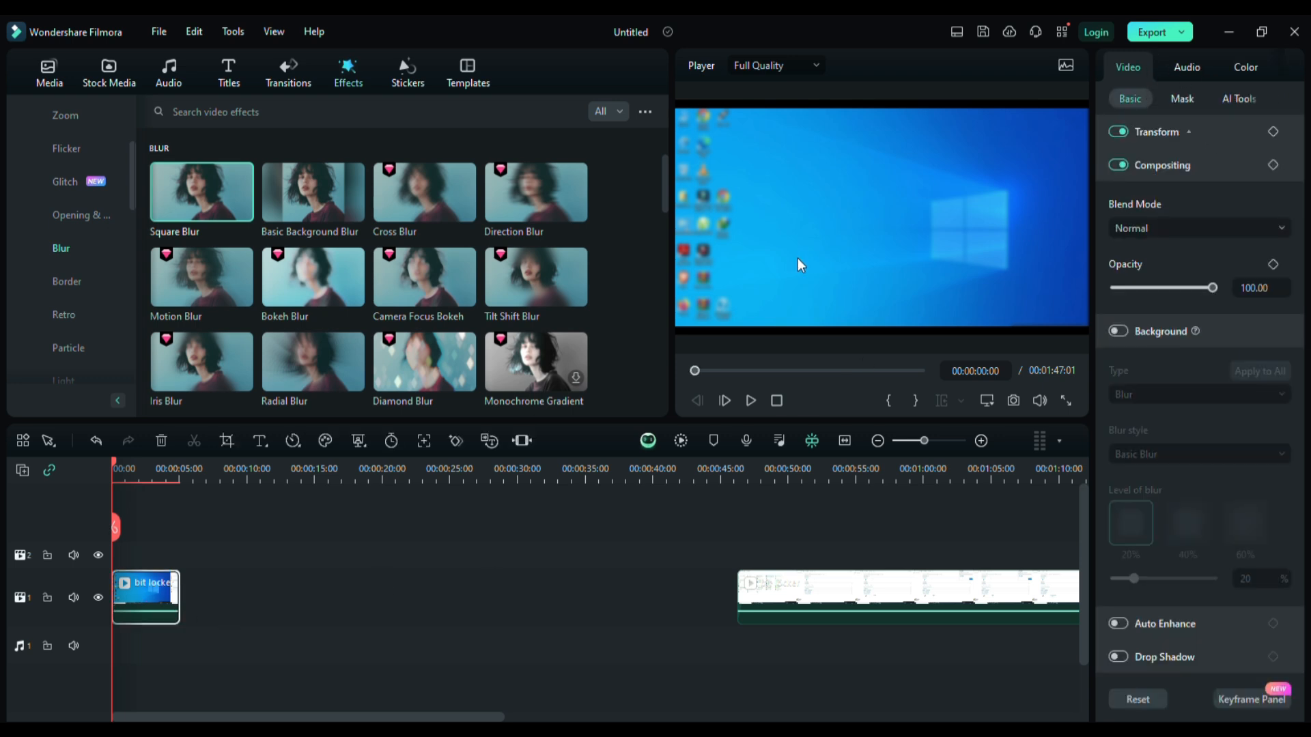
left_click(1198, 68)
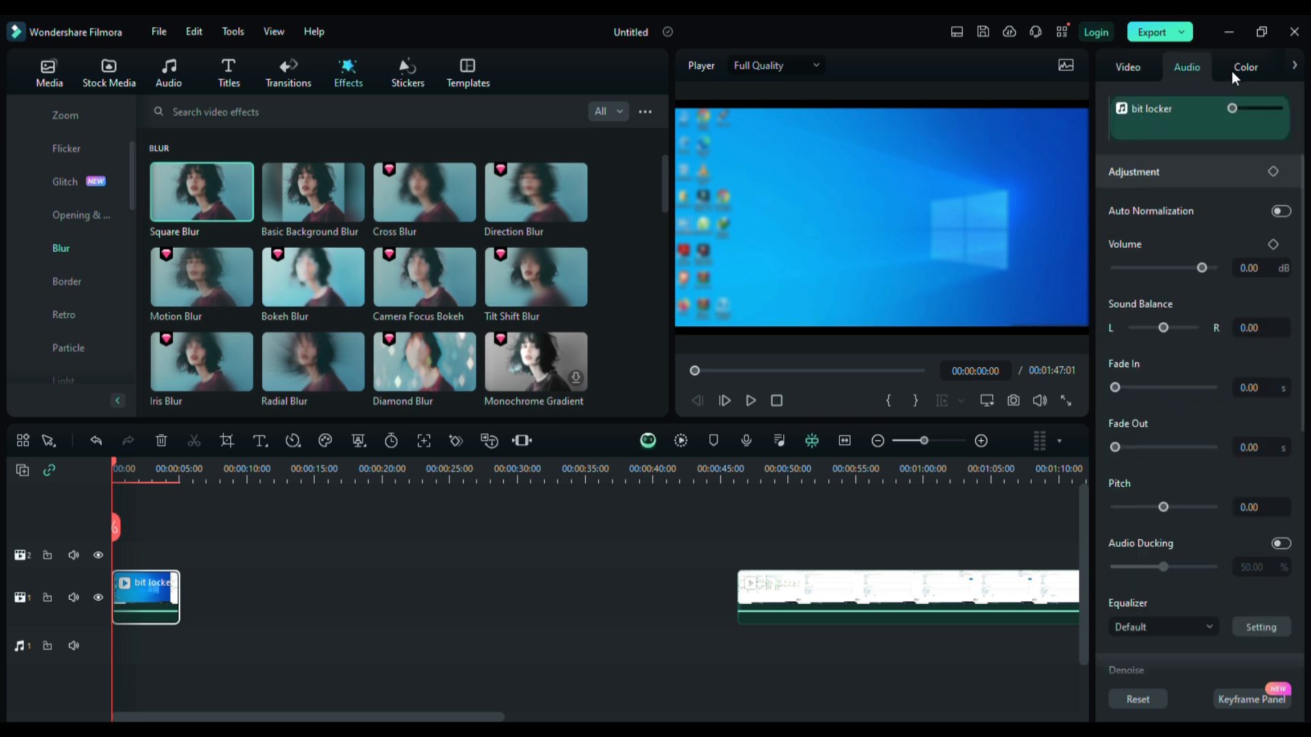
left_click(1234, 71)
left_click(1295, 67)
left_click(1283, 68)
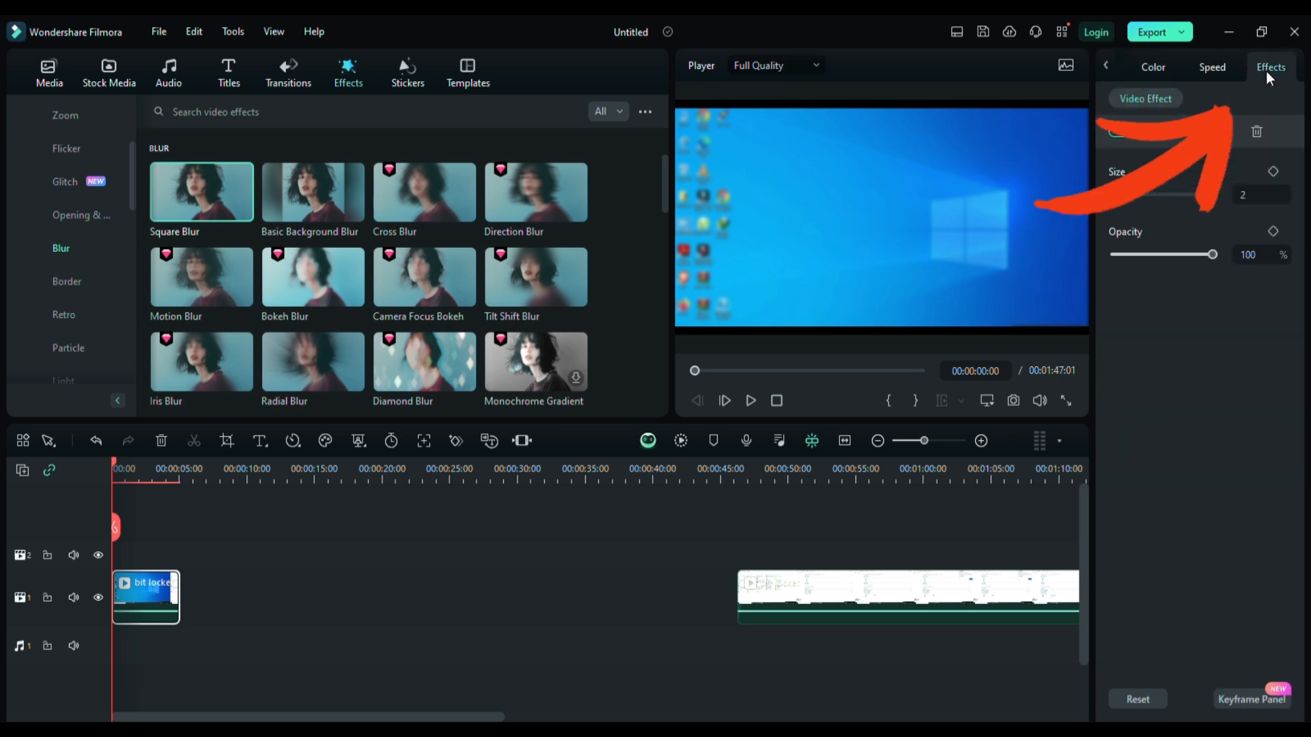
left_click(1200, 135)
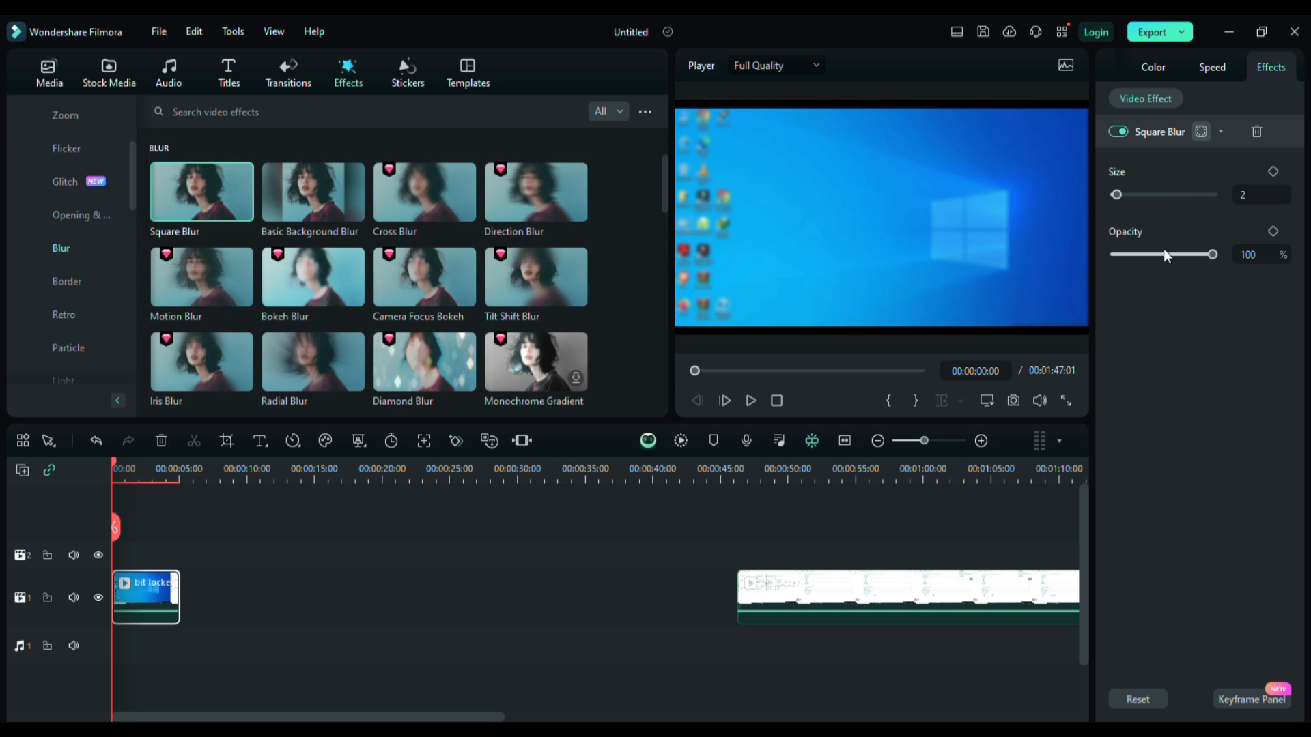
left_click(1174, 318)
mouse_move(1115, 193)
left_mouse_down()
mouse_move(1147, 197)
mouse_move(1120, 198)
left_mouse_up()
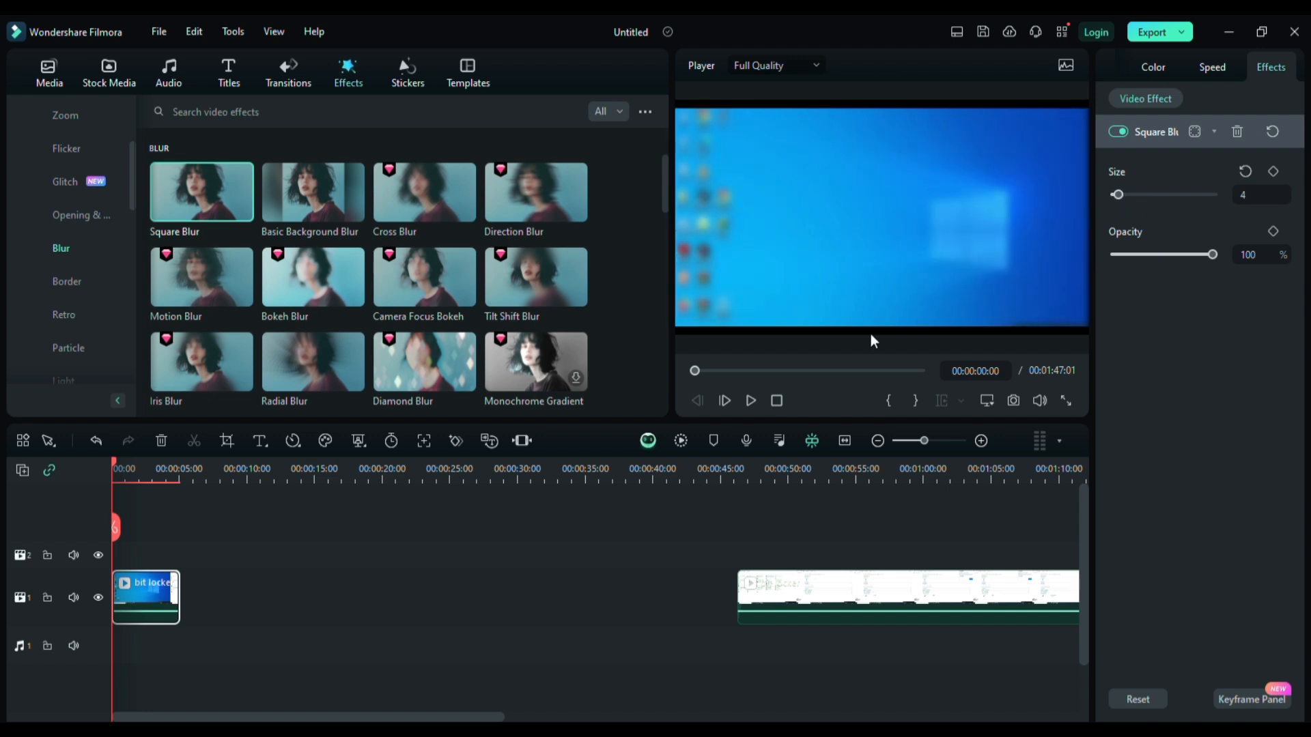